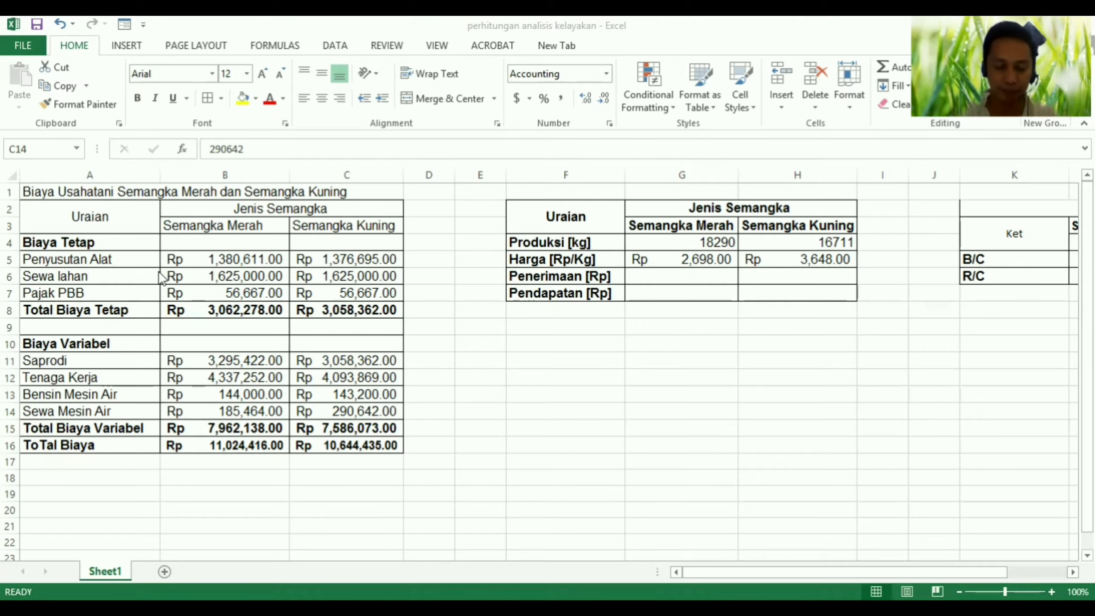
Step: Review the Biaya Tetap items and the Total Biaya Tetap amounts for Semangka Merah and Semangka Kuning
left_click(99, 260)
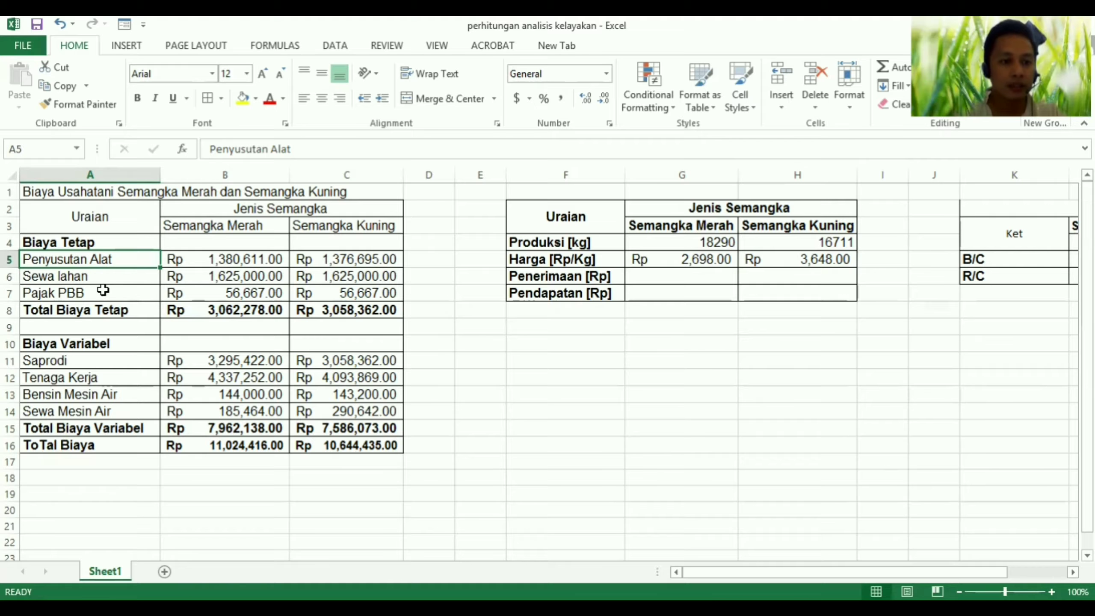
left_click(97, 276)
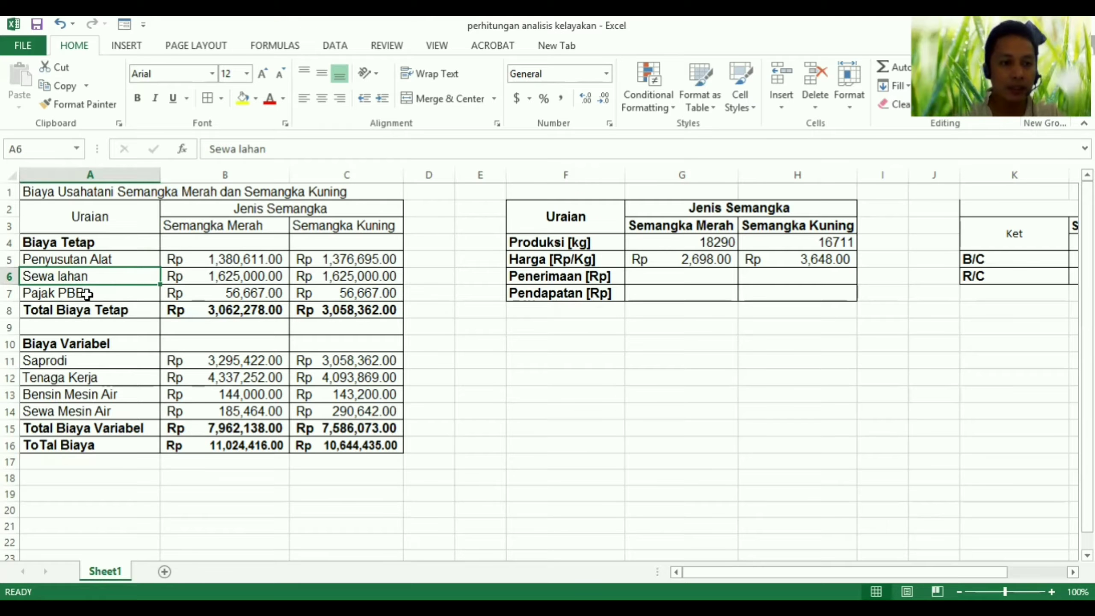
left_click(87, 293)
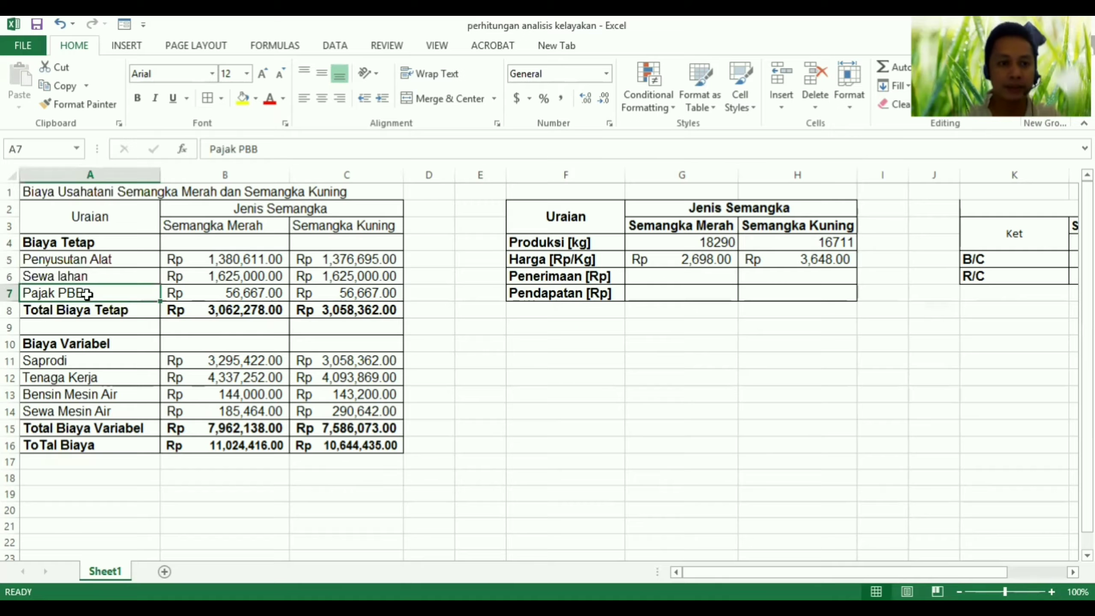
left_click(84, 316)
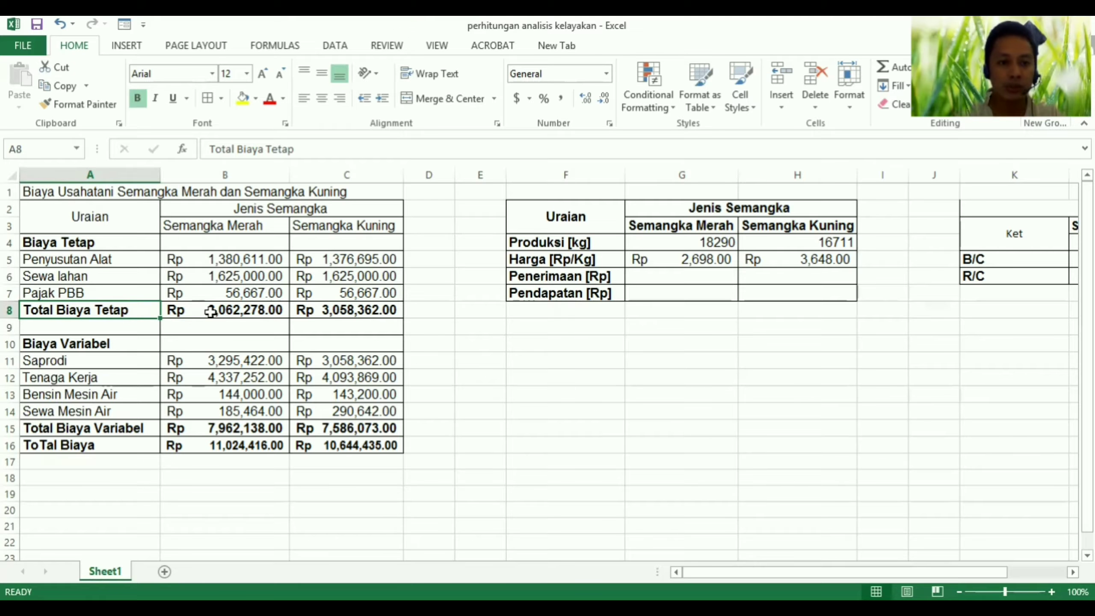
left_click(248, 308)
left_click_drag(251, 259, 251, 307)
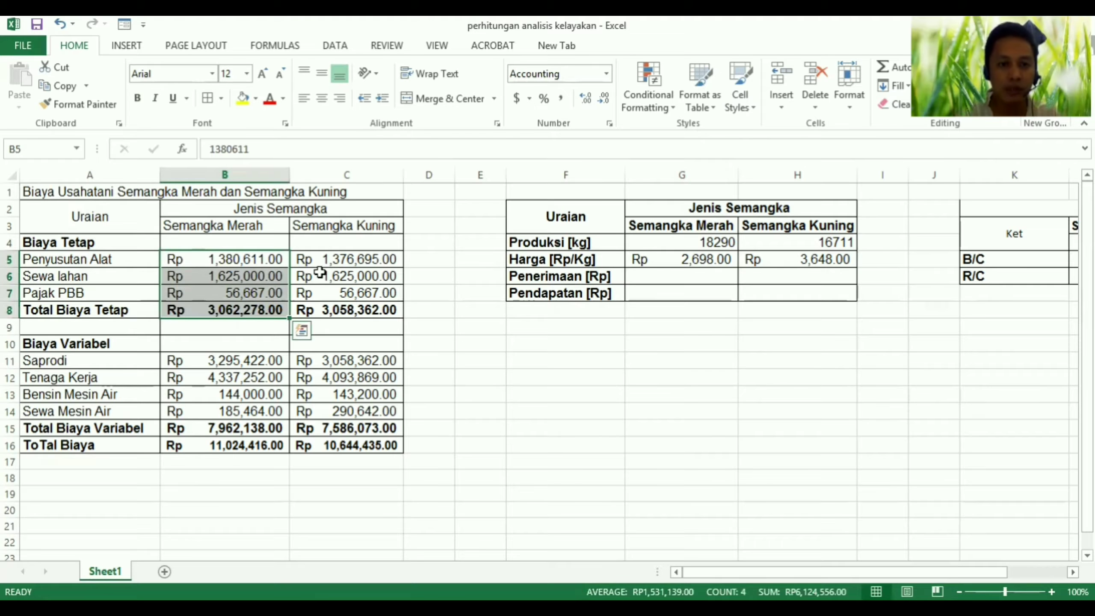
left_click_drag(341, 259, 344, 309)
Step: Examine the Biaya Variabel items and the formulas behind Total Biaya Variabel and Total Biaya for both watermelon types
left_click(130, 350)
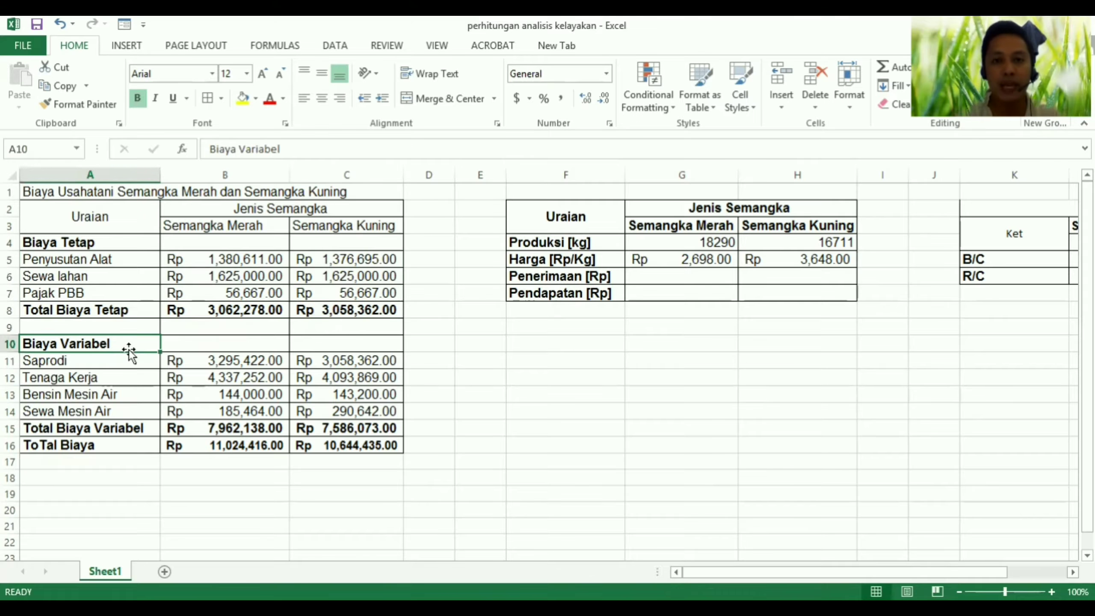
left_click(110, 362)
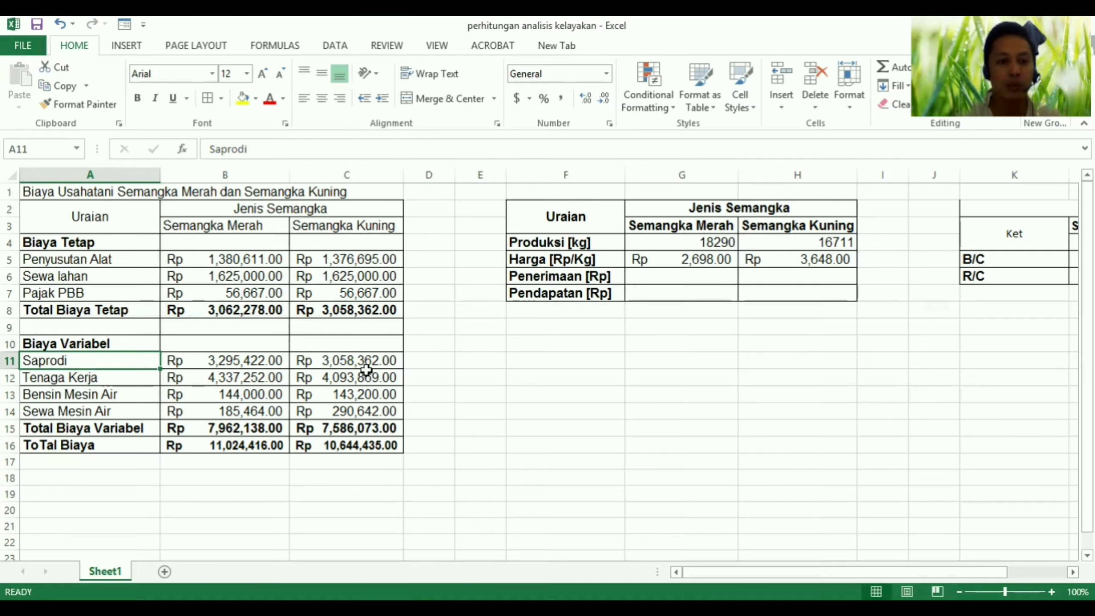
left_click(129, 381)
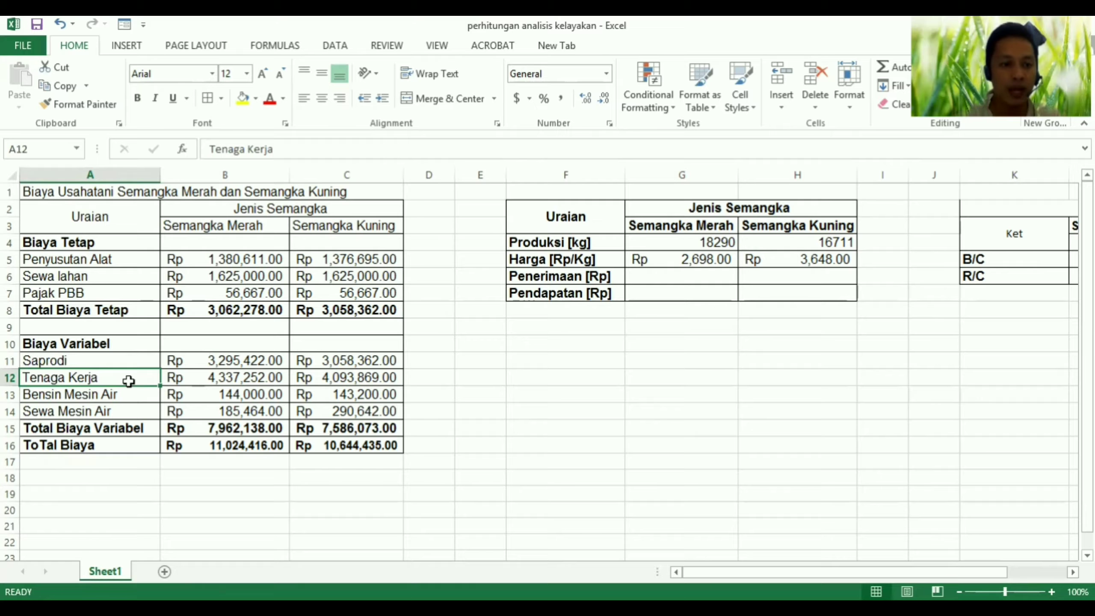
left_click(237, 378)
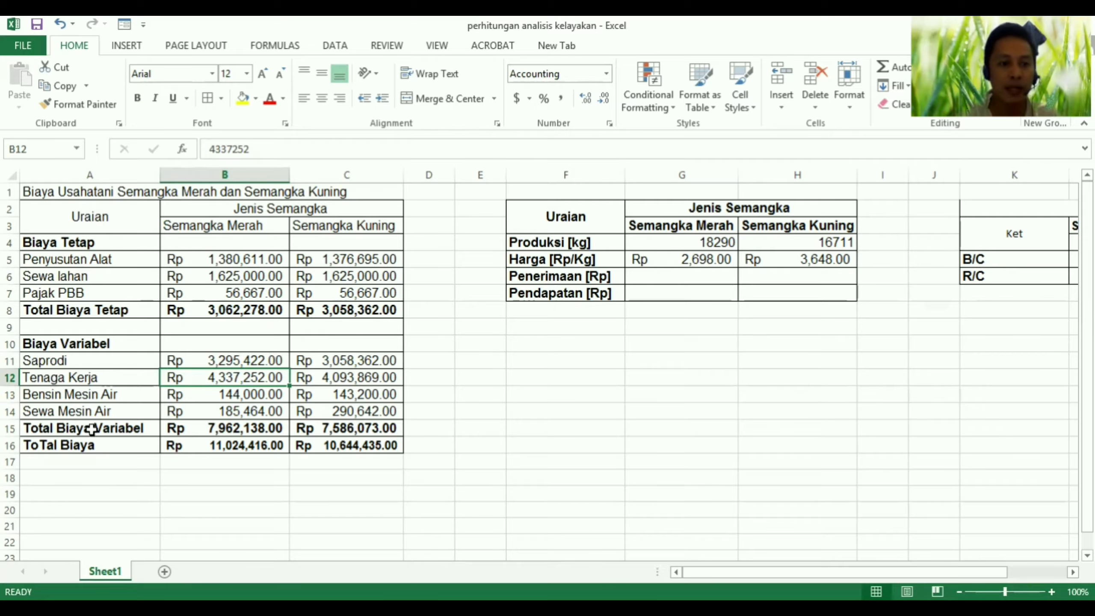
left_click(108, 409)
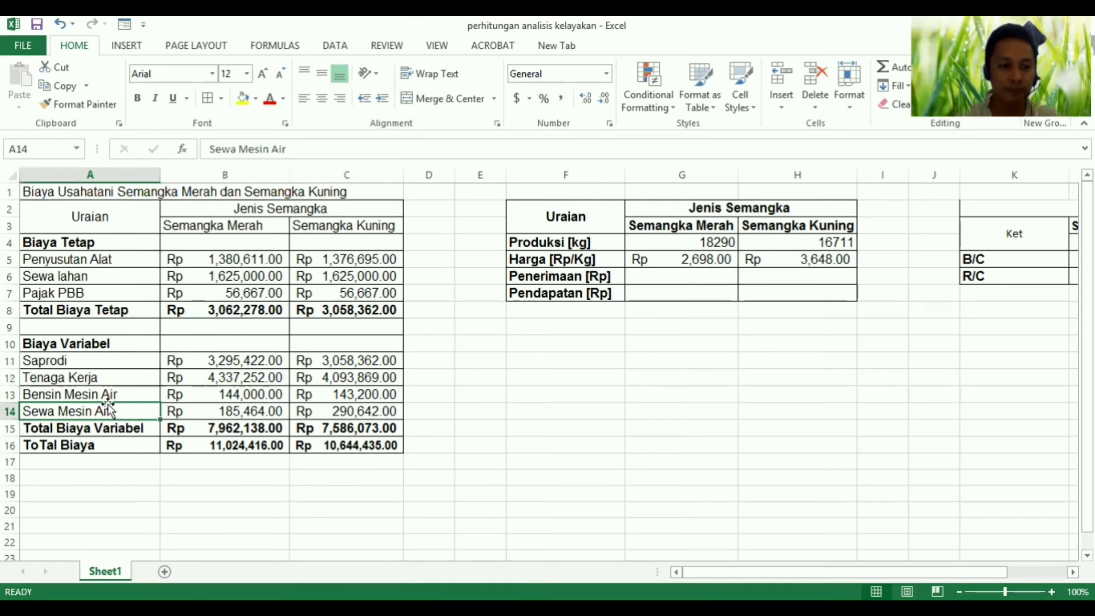
left_click(113, 429)
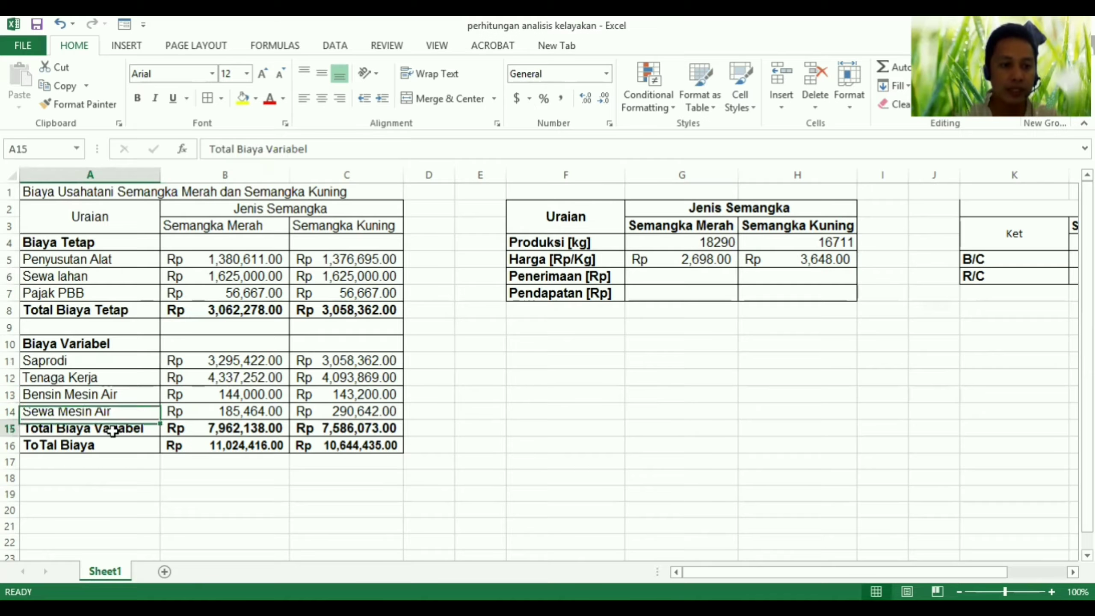
left_click(224, 428)
left_click_drag(247, 361, 245, 410)
left_click(243, 429)
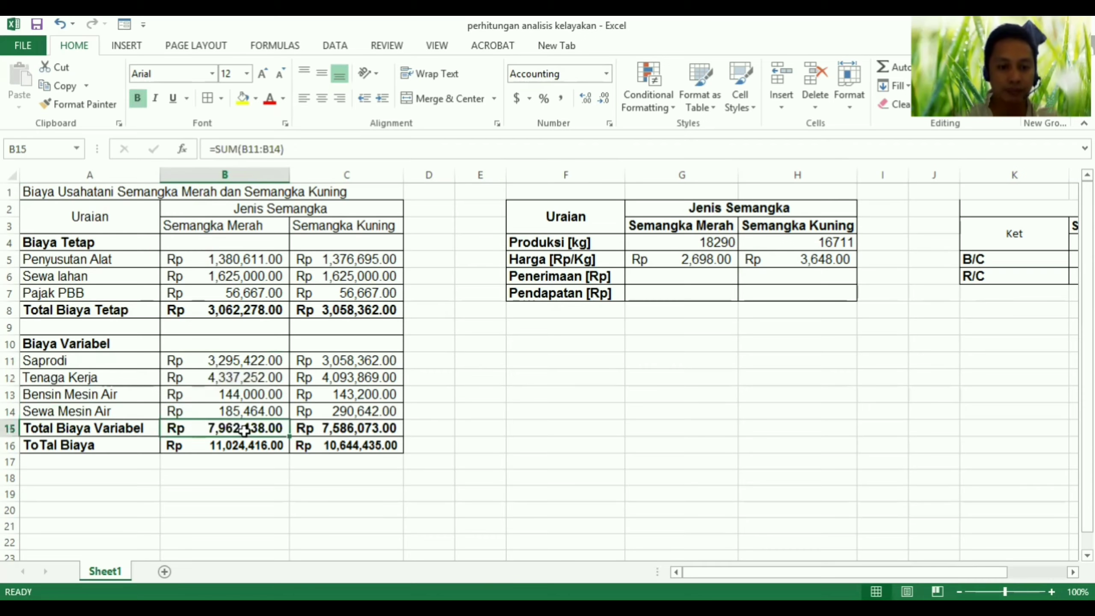
left_click_drag(361, 360, 360, 413)
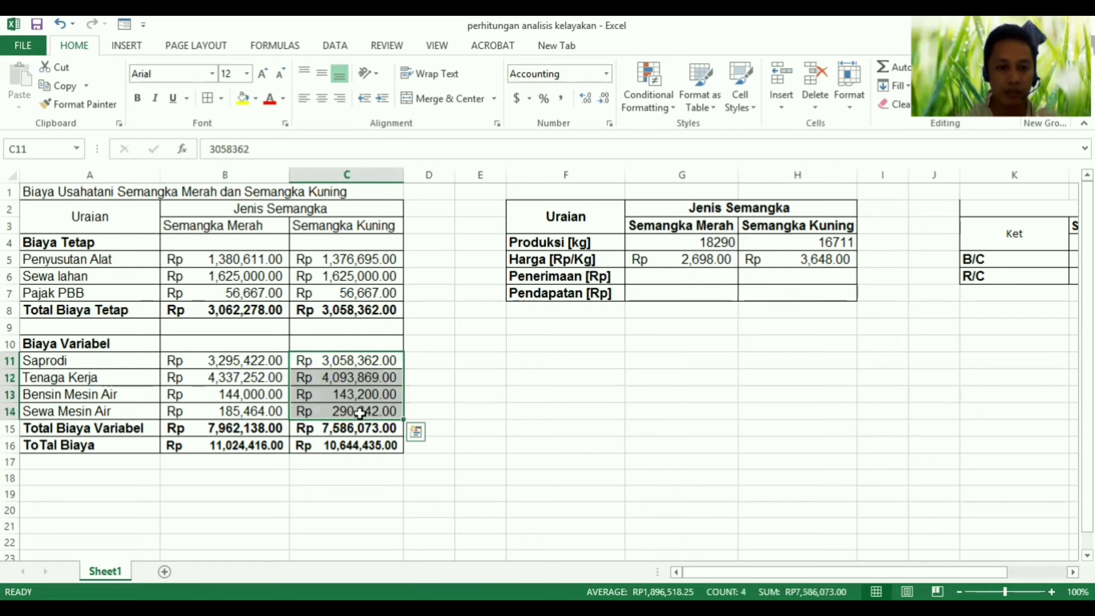
left_click(204, 431)
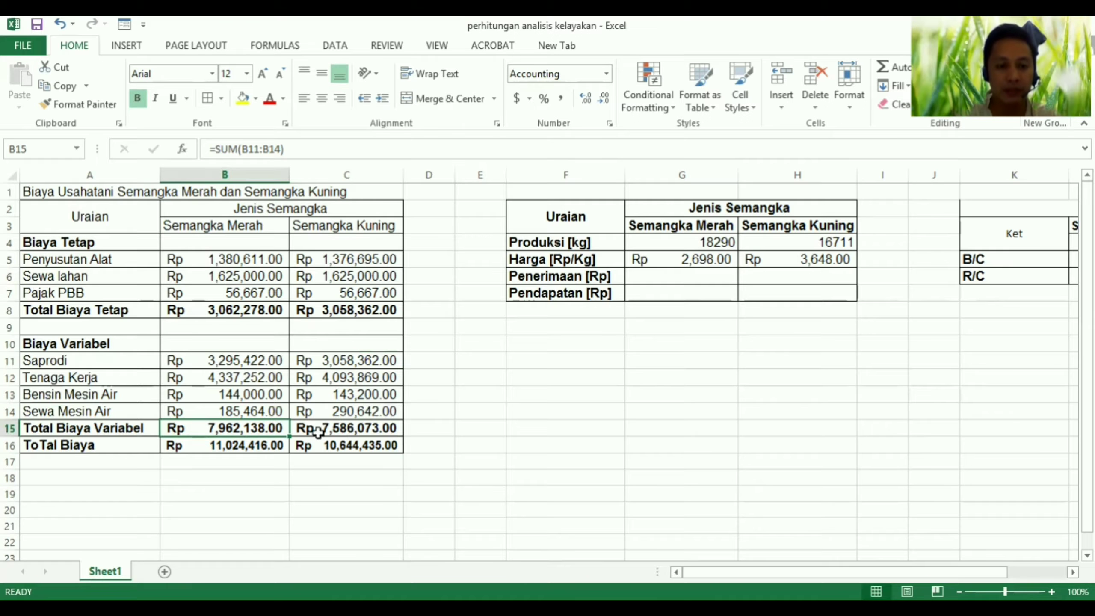
left_click(343, 428)
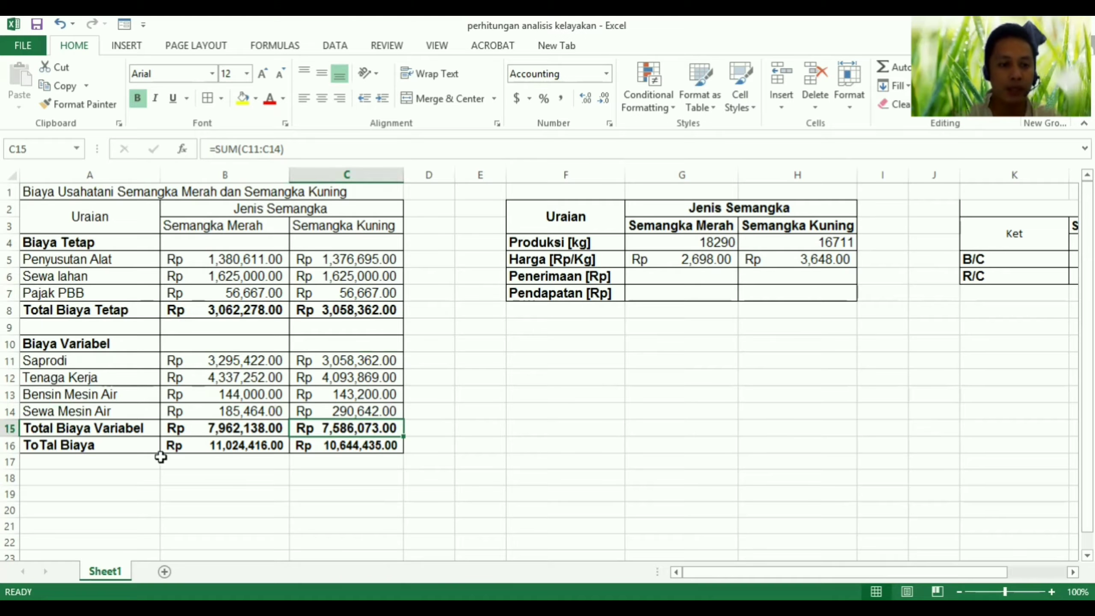
left_click(222, 444)
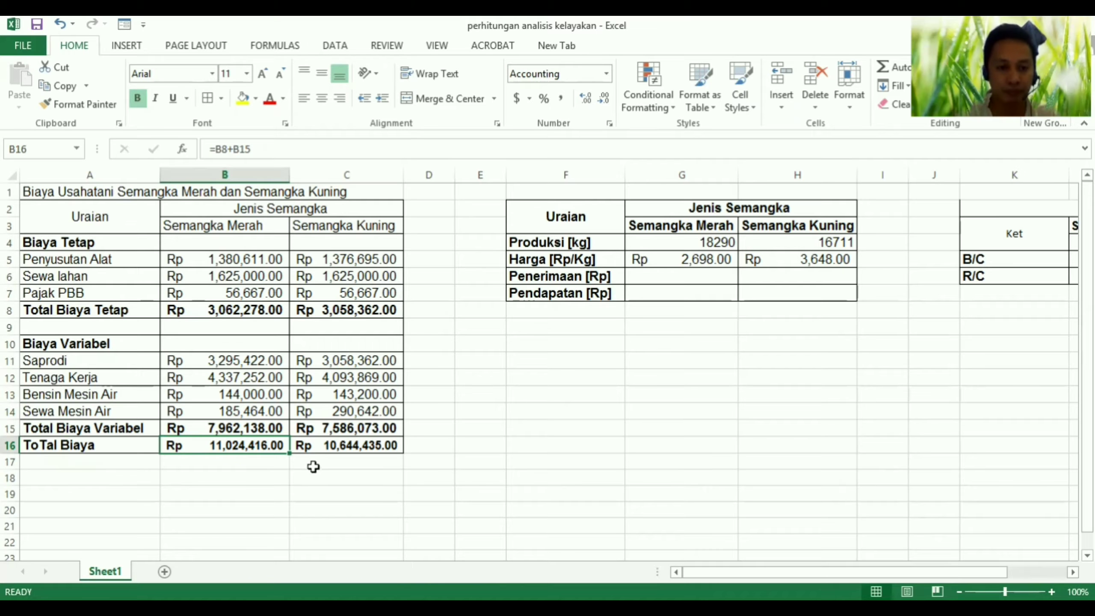
left_click(350, 445)
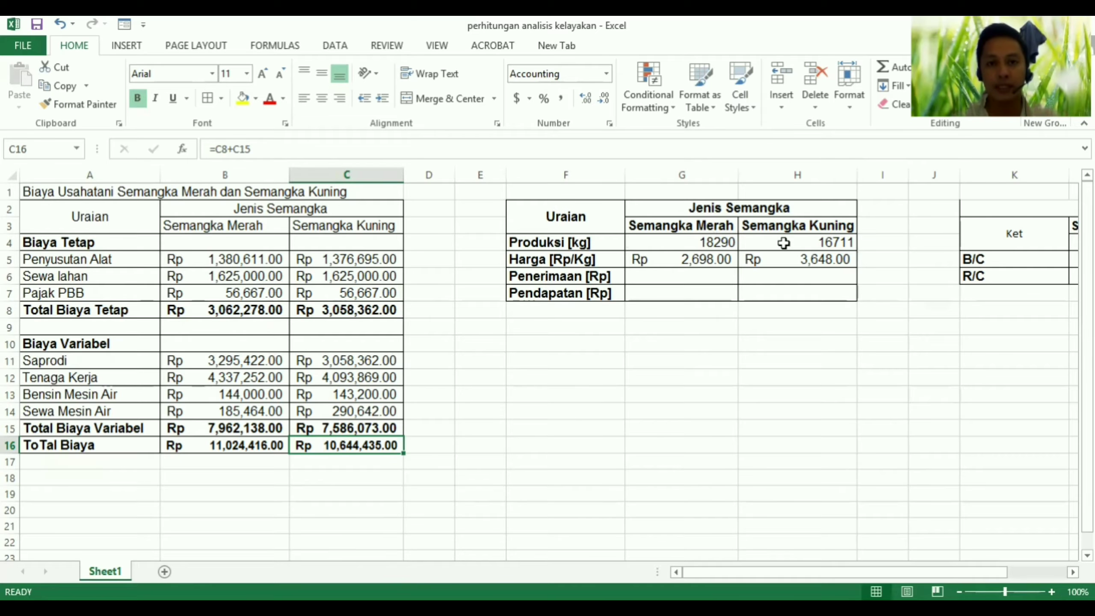
Step: Review the whole cost table, then the Produksi and Harga rows for both watermelon types
left_click(684, 261)
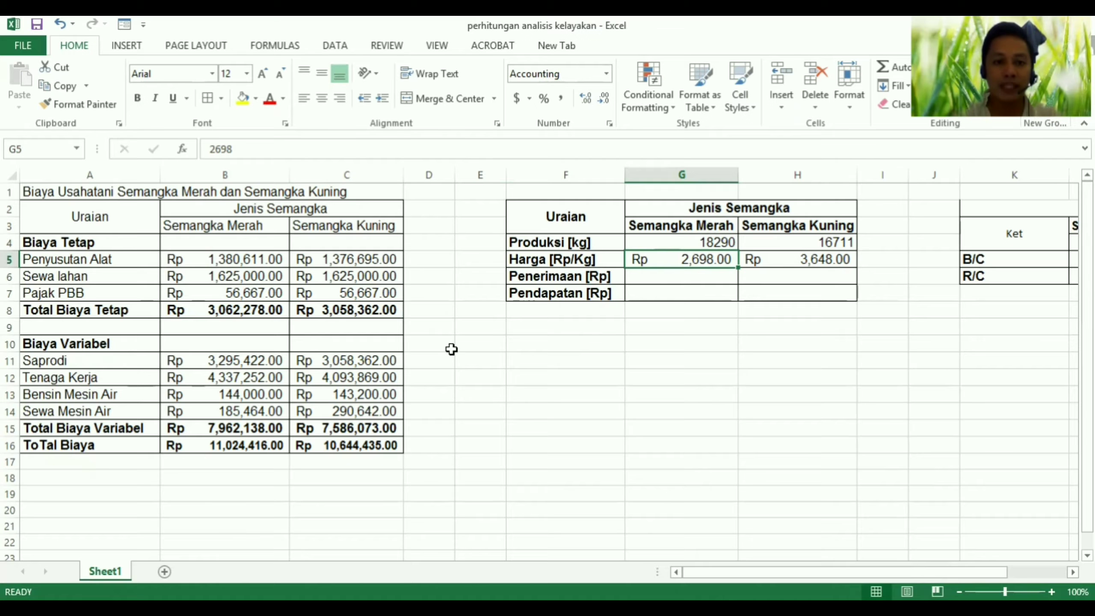
left_click_drag(198, 247, 219, 423)
left_click_drag(106, 247, 318, 455)
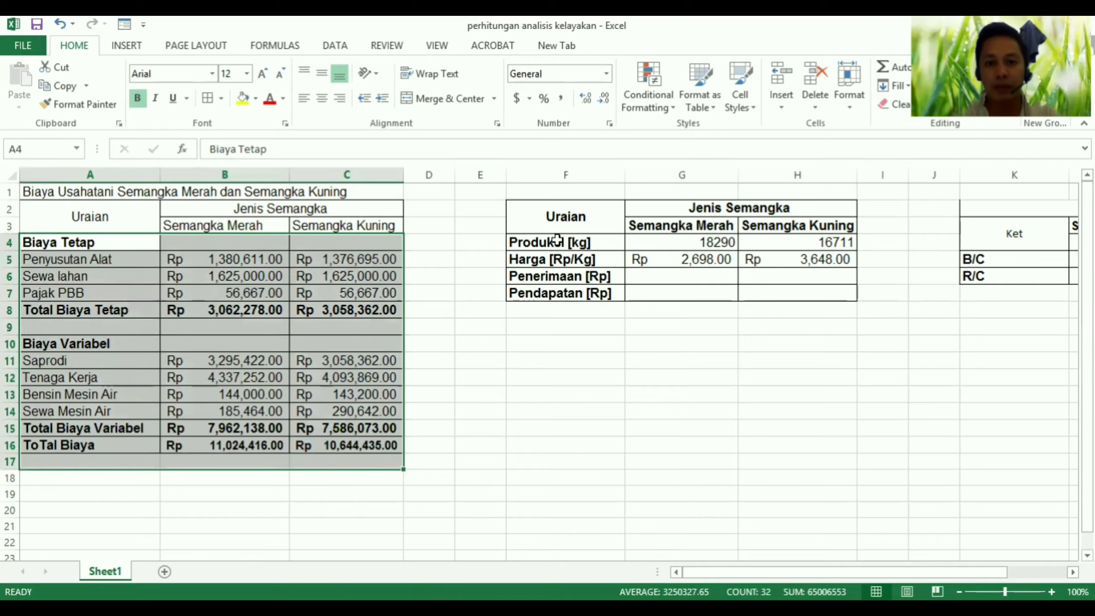
left_click(558, 239)
left_click_drag(559, 238, 786, 248)
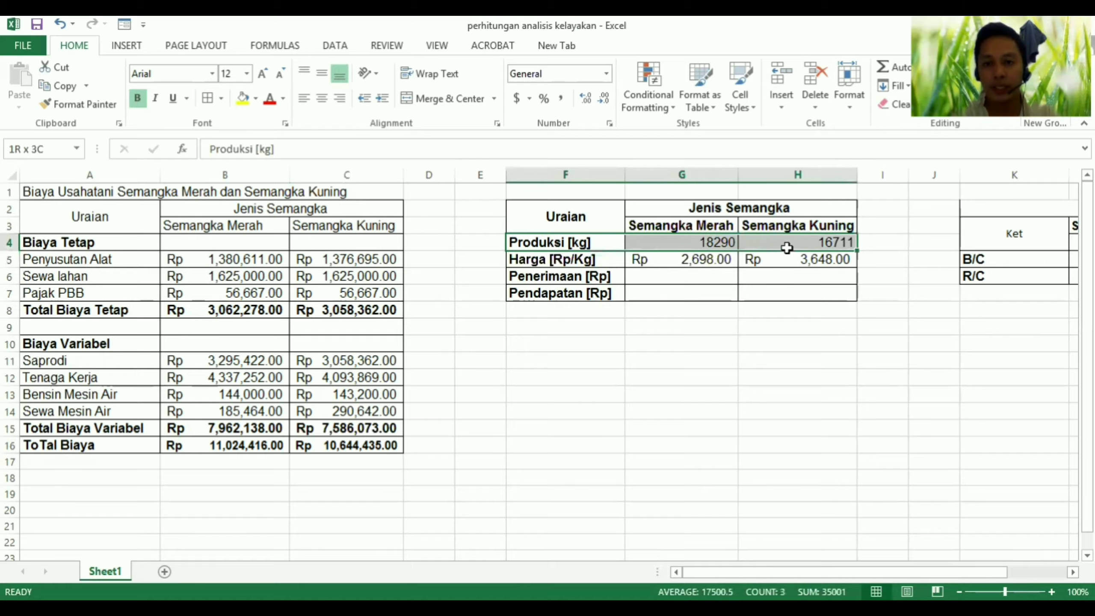
left_click_drag(593, 264, 787, 260)
left_click(665, 276)
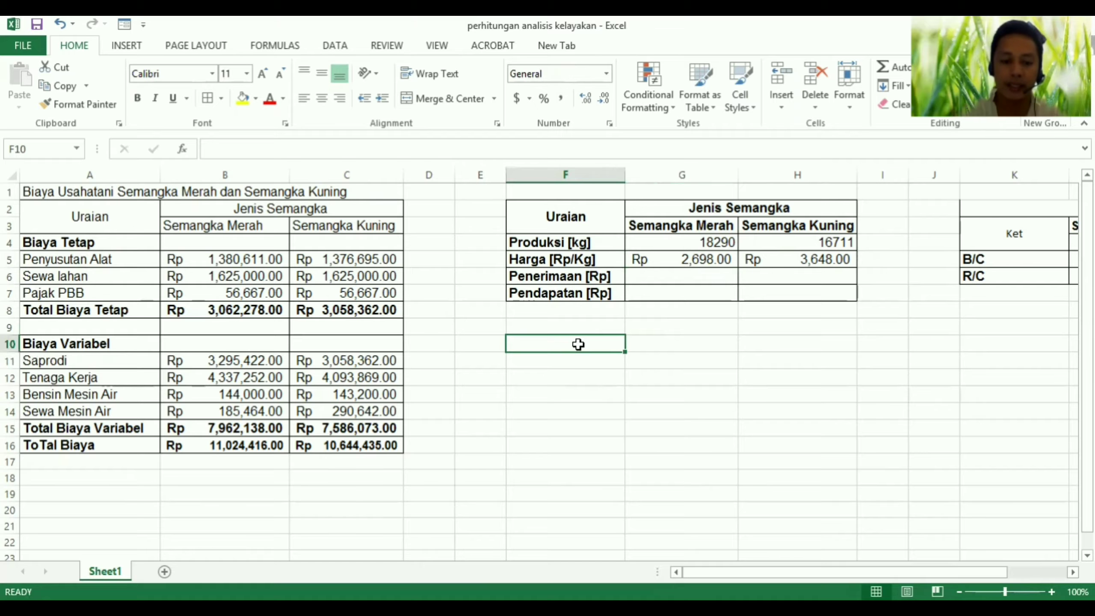
Step: Enter the revenue formula note "TR = PxQ" in cell F10 below the production table
type("TR")
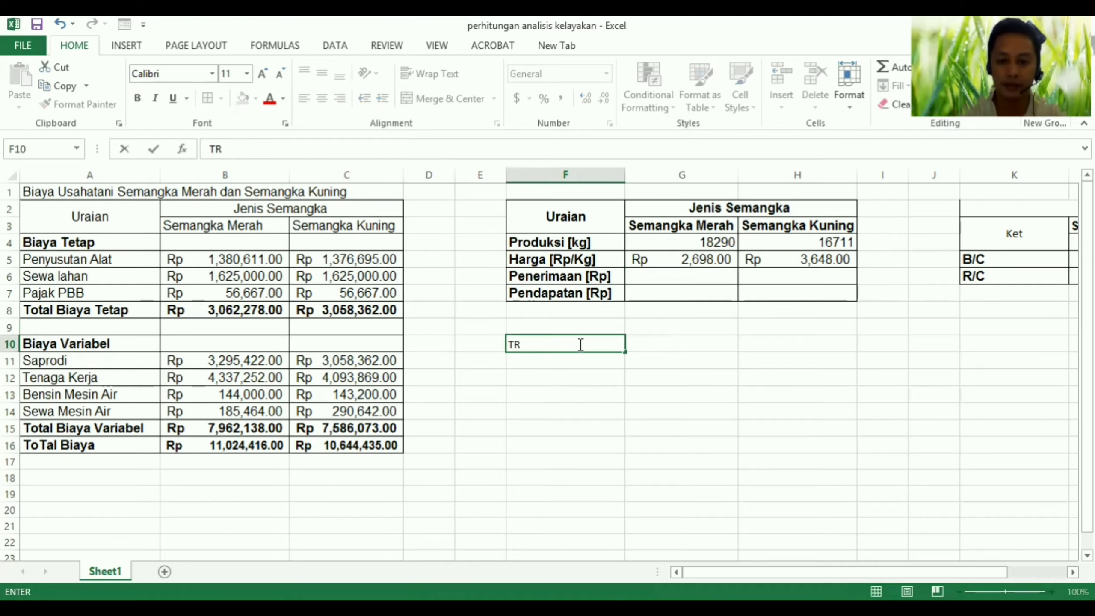
type(" = P")
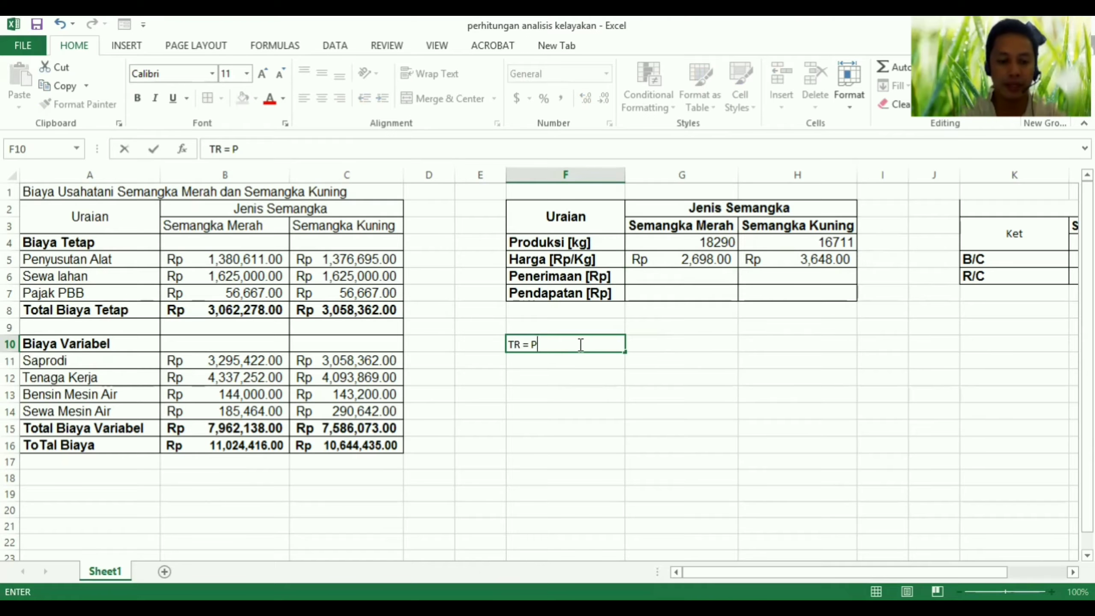
type("x")
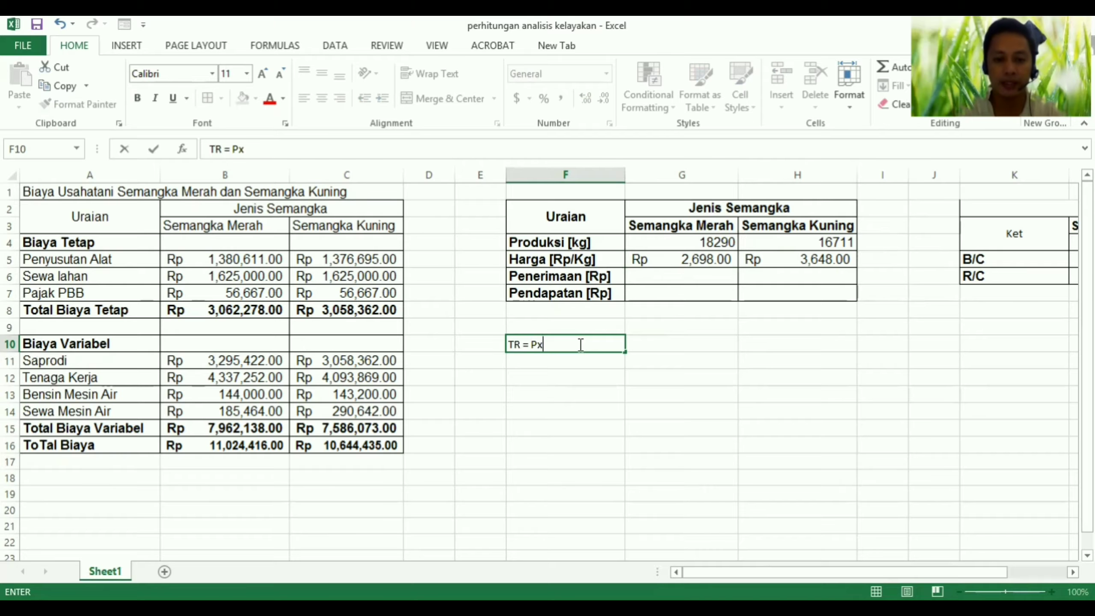
type("Q")
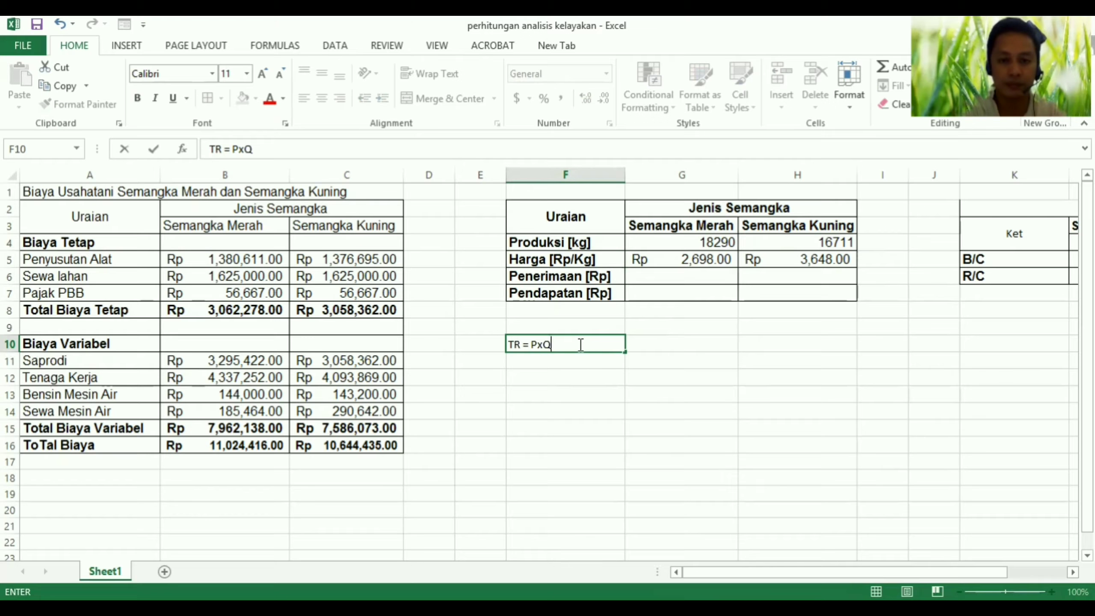
key("Return")
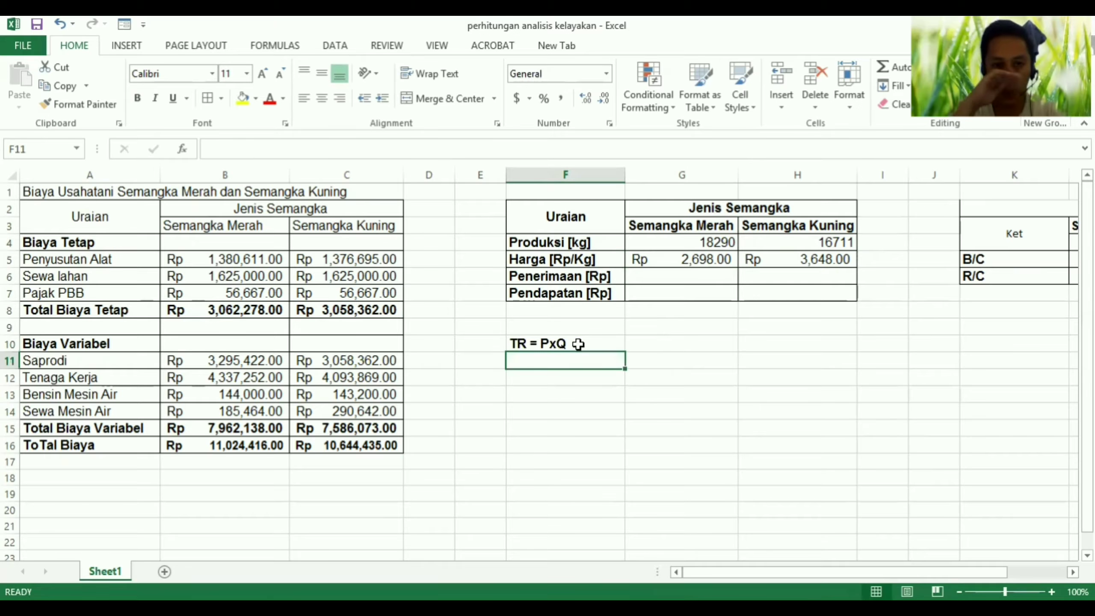
Step: Enter the income formula note "Pd= TR-TC" in cell F11
type("Pd=")
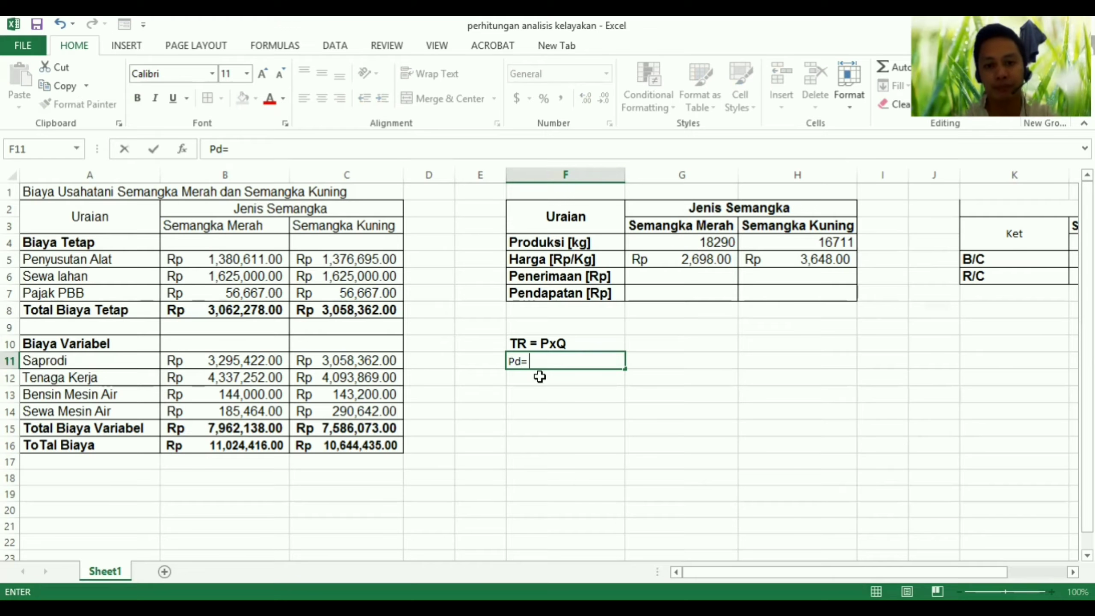
type(" TR")
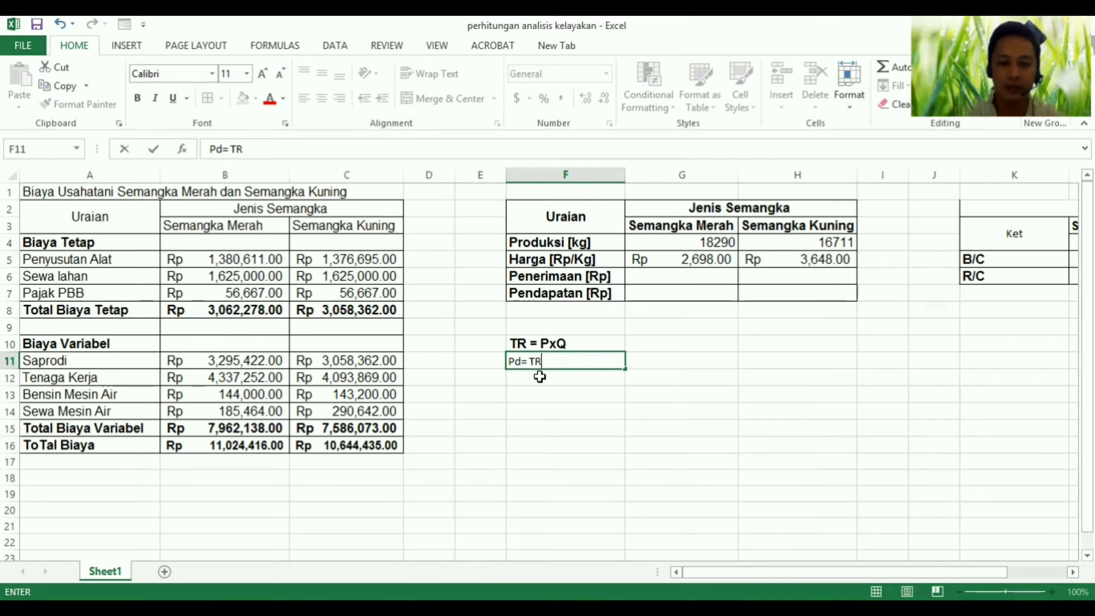
type("-TC")
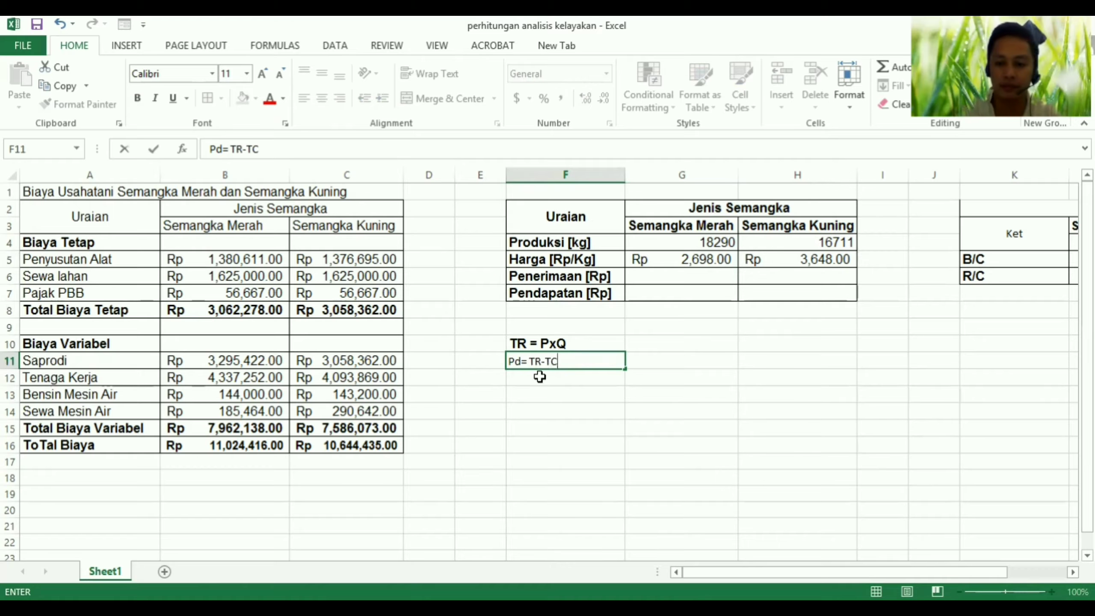
key("Return")
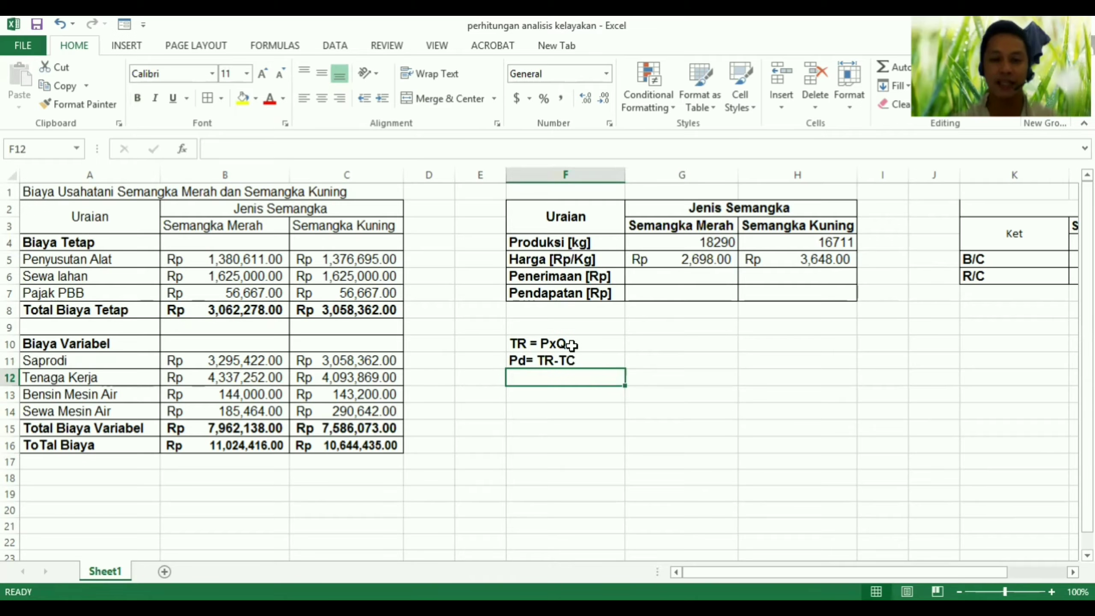
Step: Calculate Penerimaan for Semangka Merah in cell G6 as price times production with =G5*G4
left_click(675, 275)
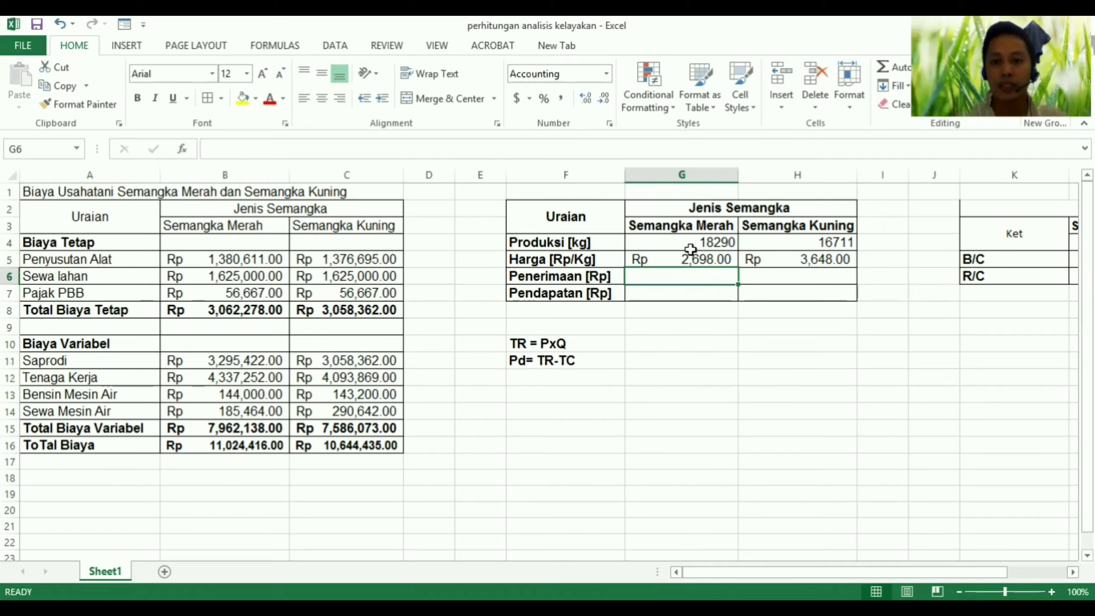
left_click(699, 240)
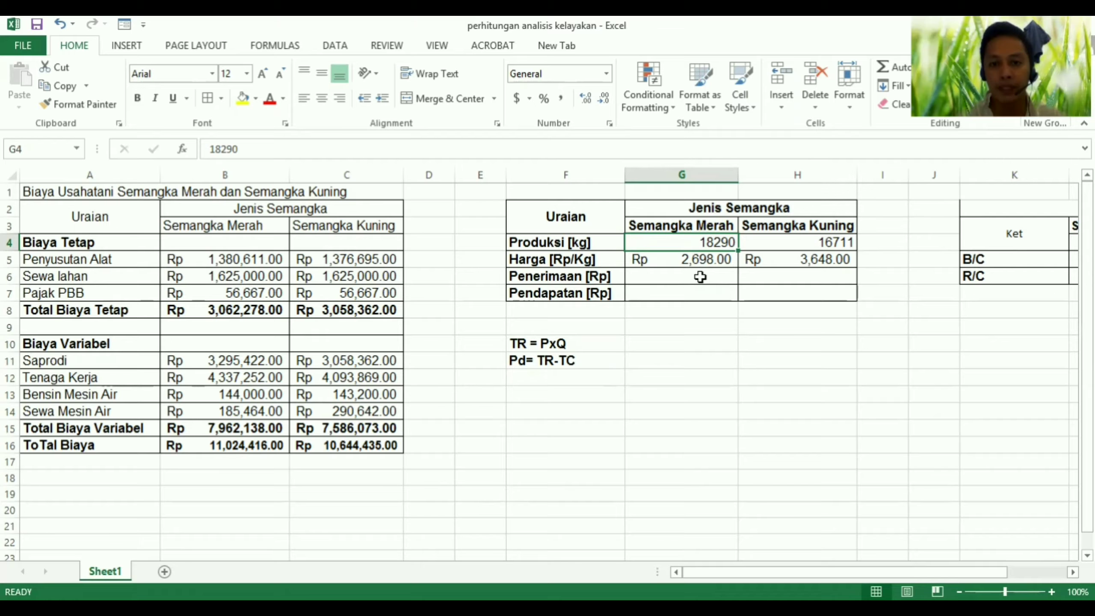
left_click(700, 260)
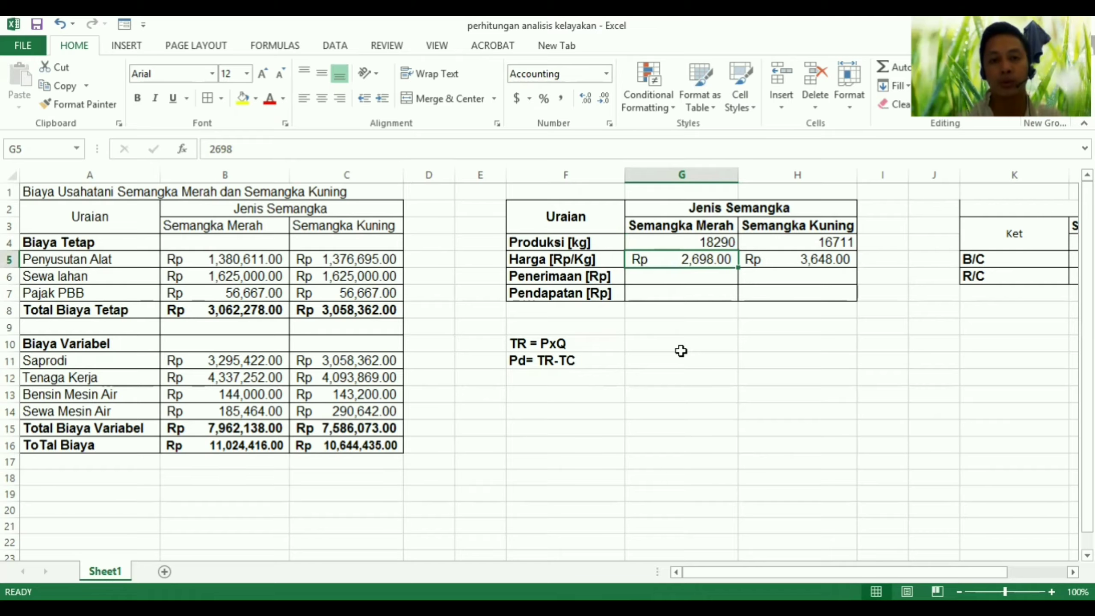
left_click(680, 277)
type("=")
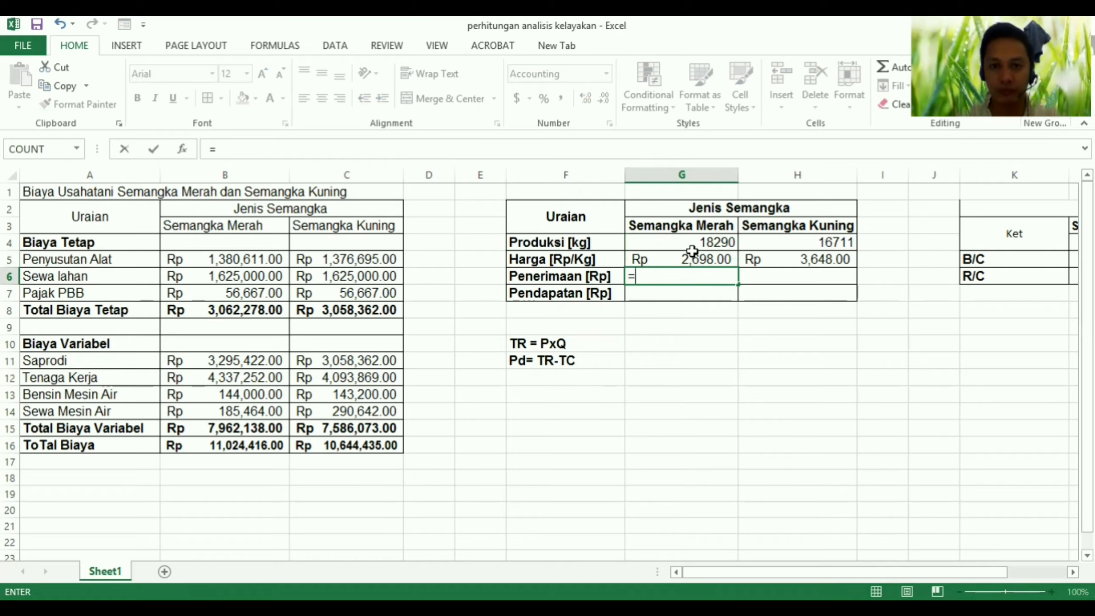
left_click(692, 259)
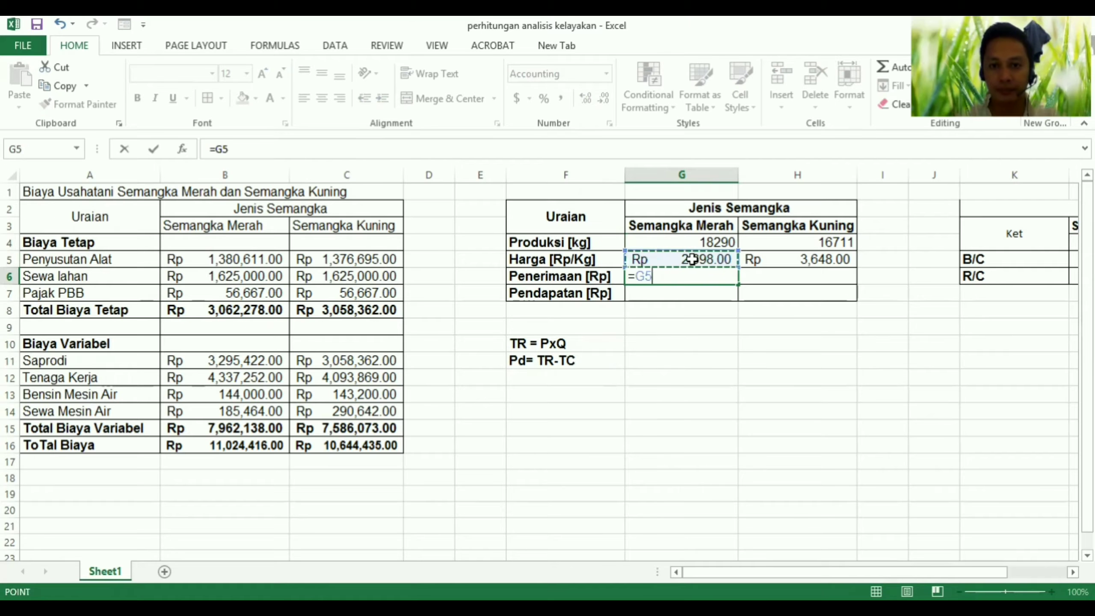
type("*")
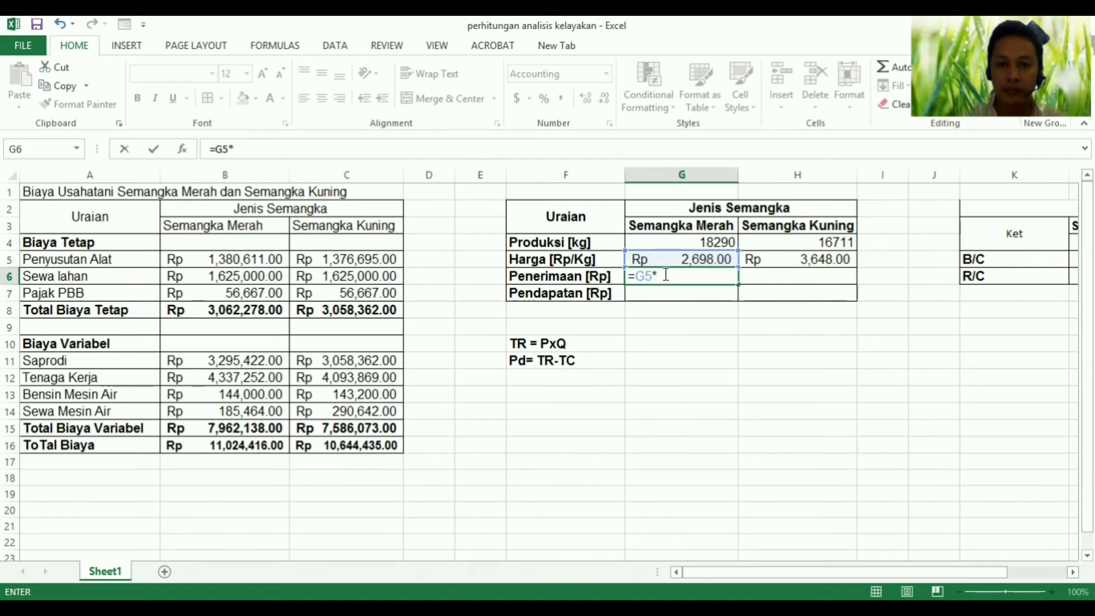
left_click(686, 242)
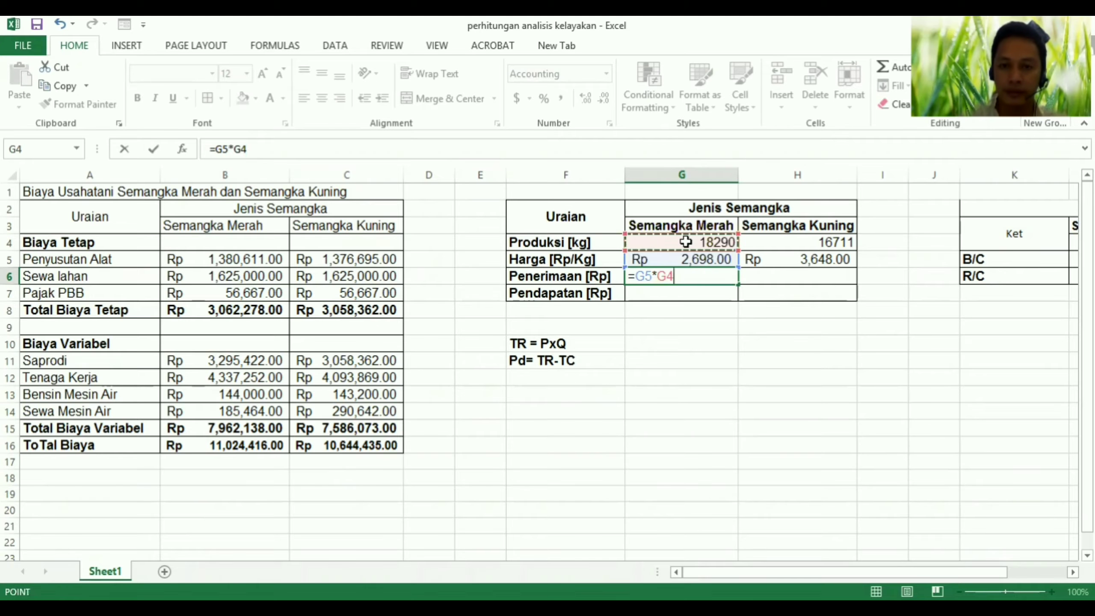
key("Return")
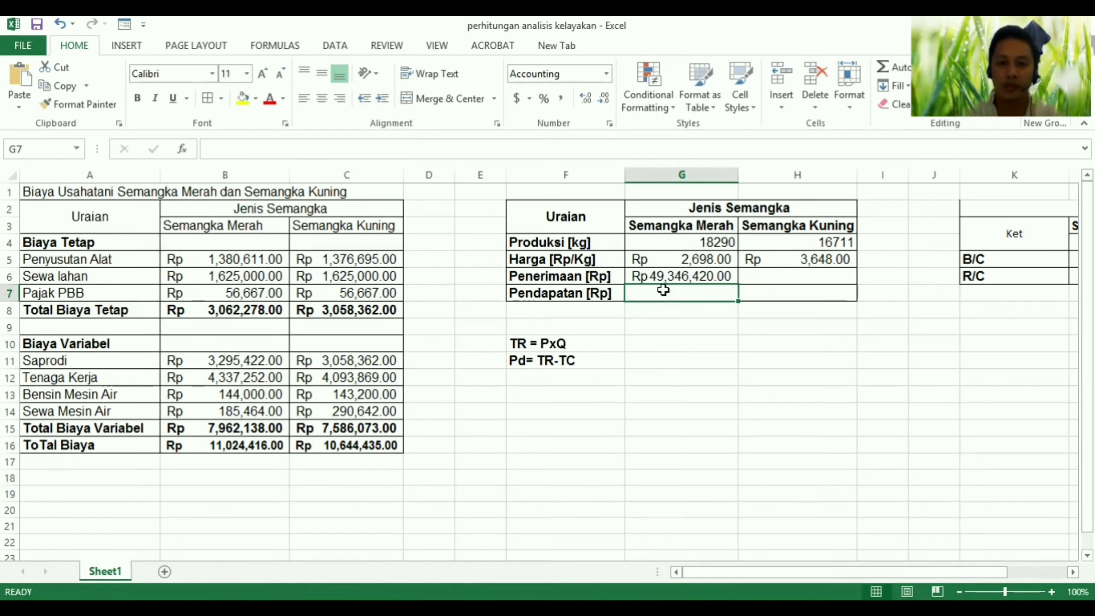
Step: Calculate Pendapatan for Semangka Merah in cell G7 as revenue minus total cost with =G6-B16
type("=")
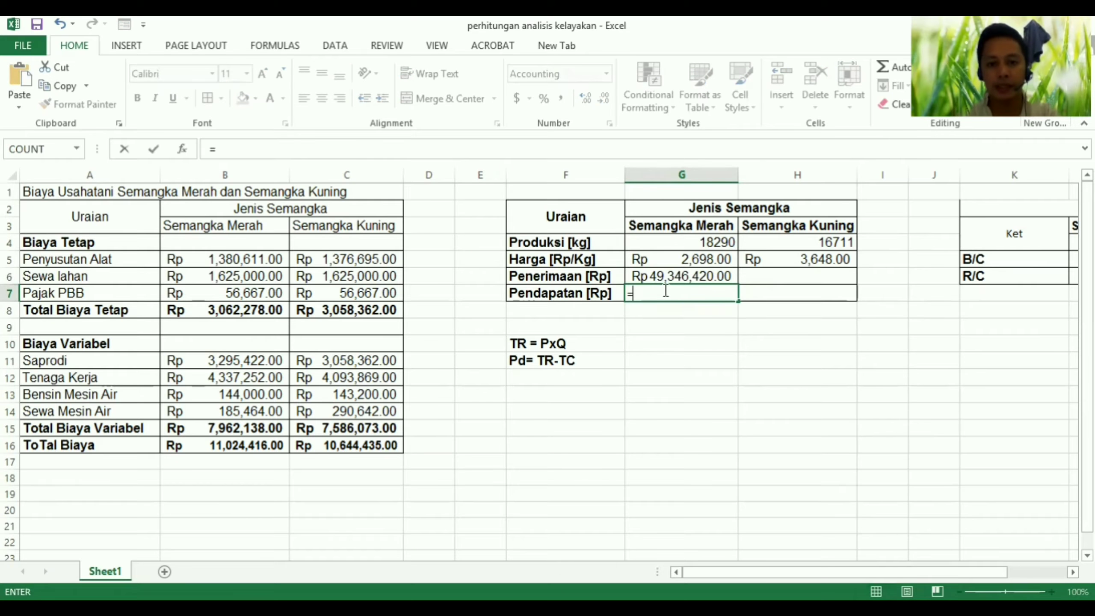
left_click(675, 277)
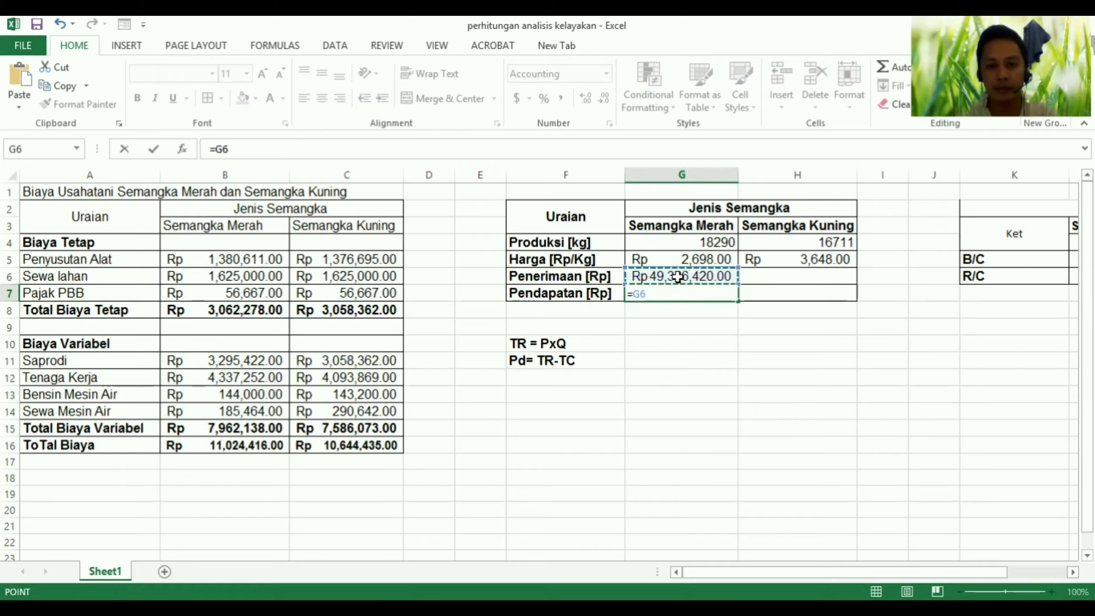
type("-")
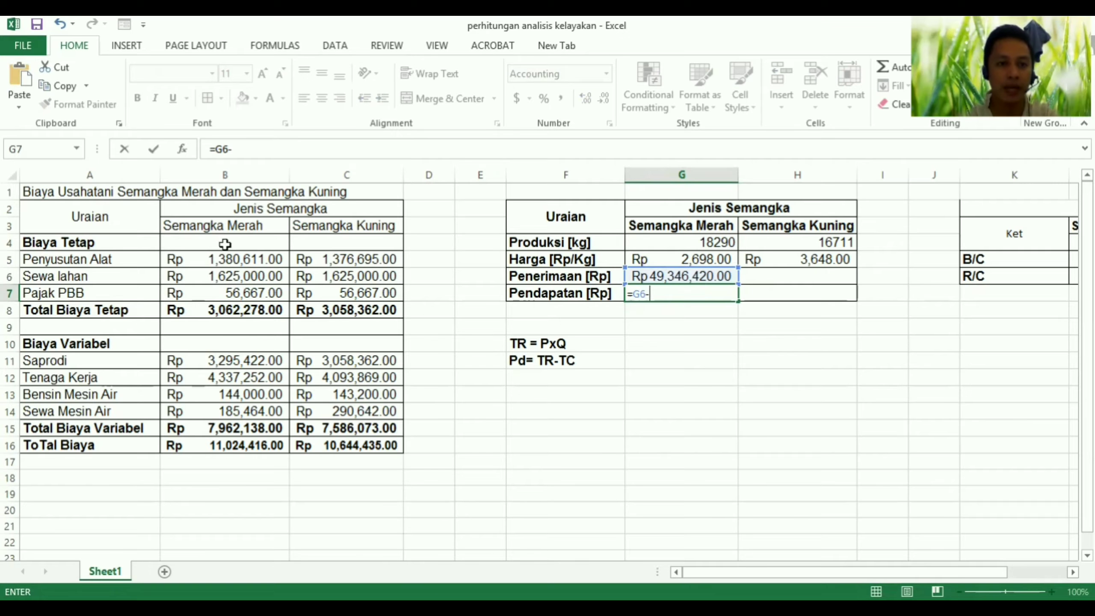
left_click(231, 445)
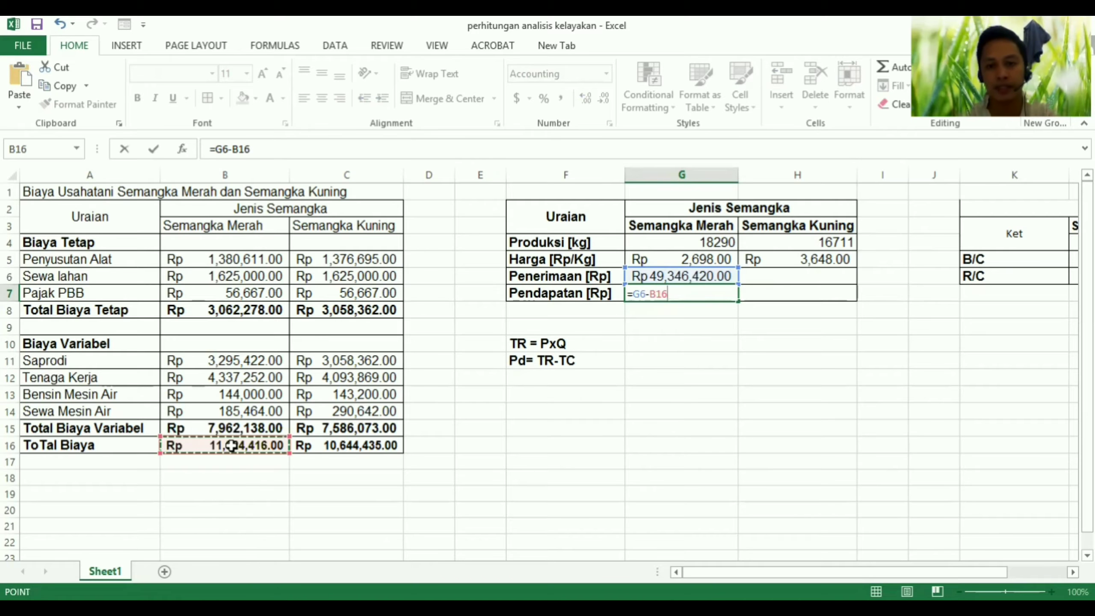
key("Return")
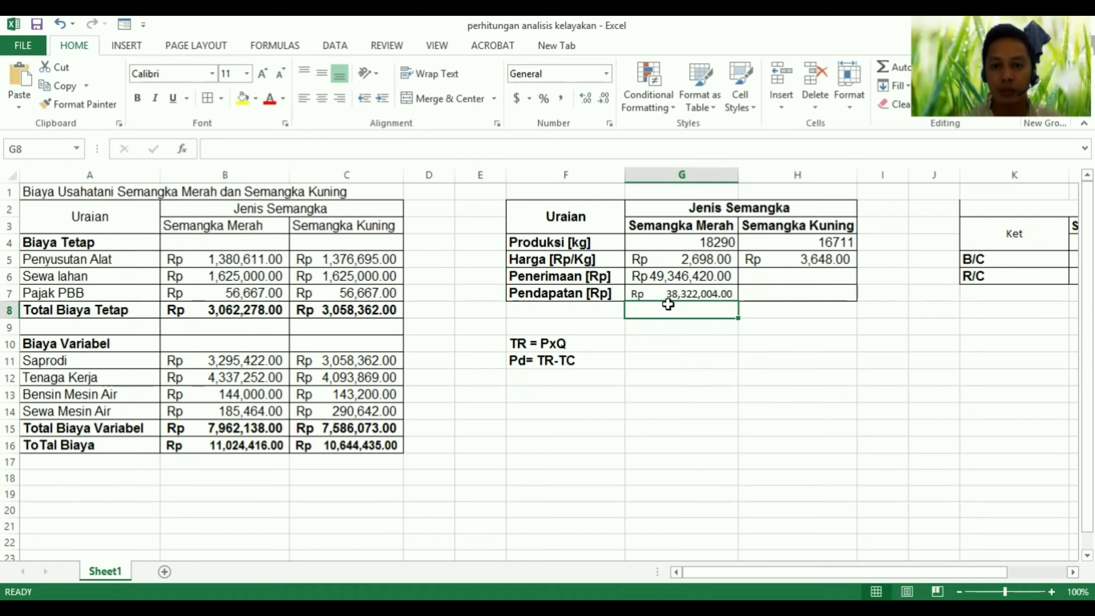
left_click(683, 298)
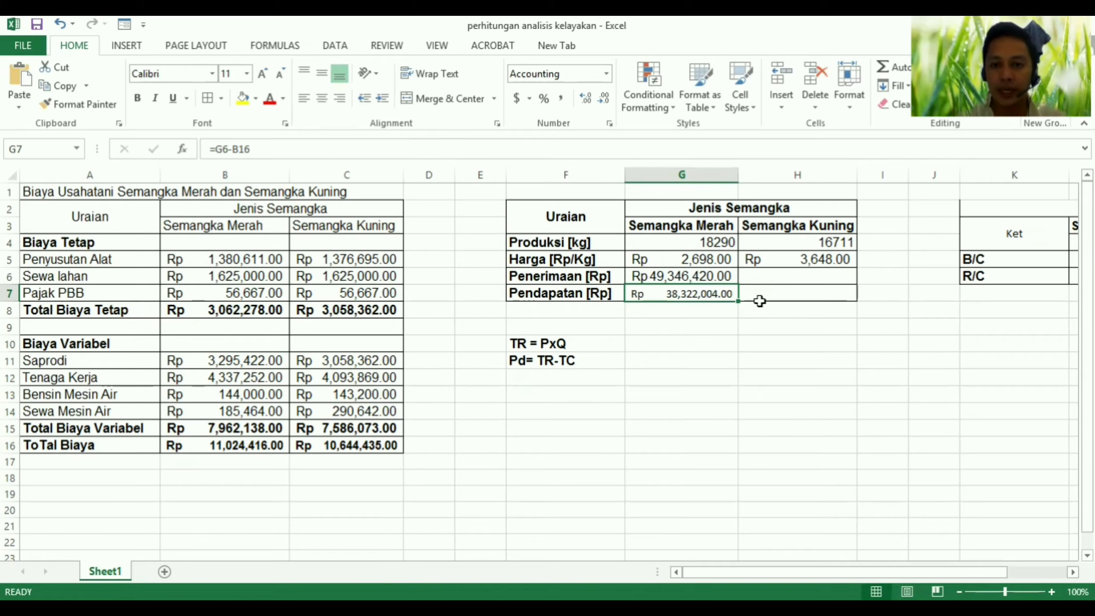
Step: Calculate Penerimaan for Semangka Kuning in cell H6 as price times production with =H5*H4
left_click(778, 272)
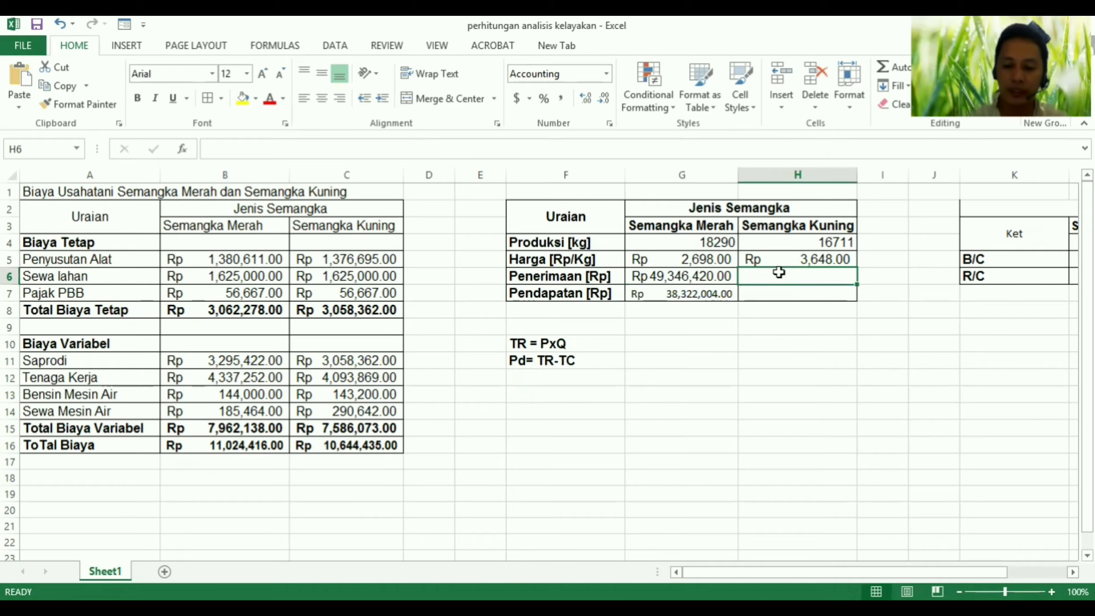
type("=")
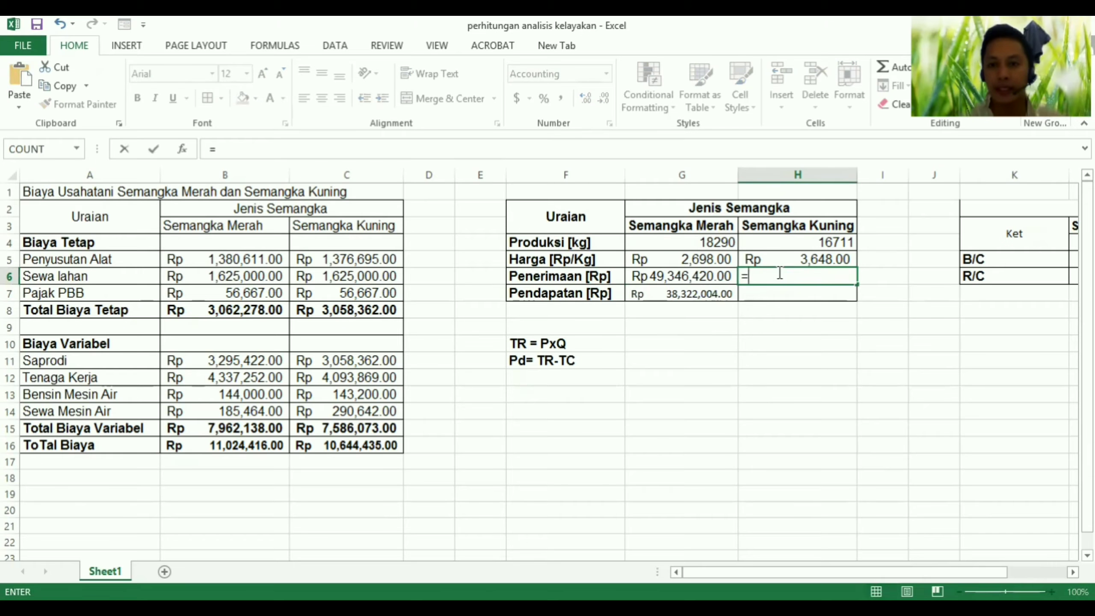
left_click(784, 258)
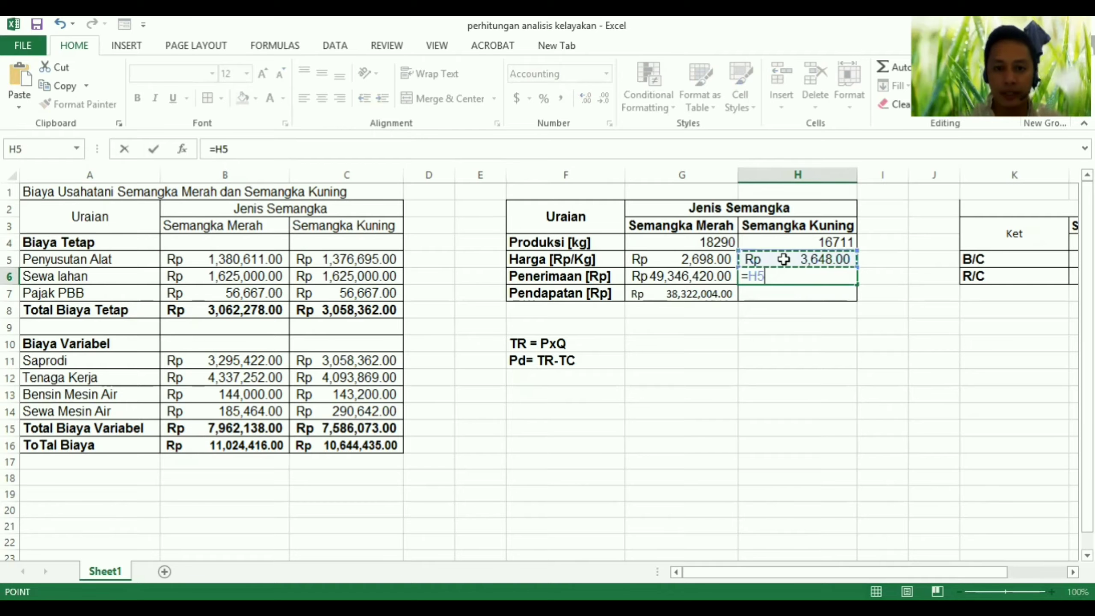
type("*")
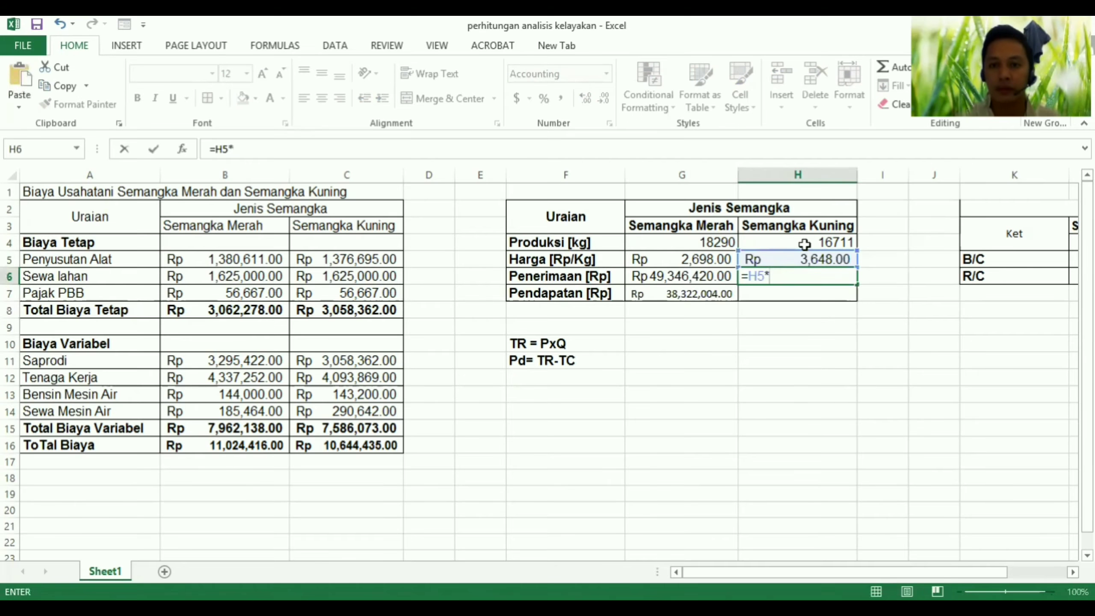
left_click(804, 243)
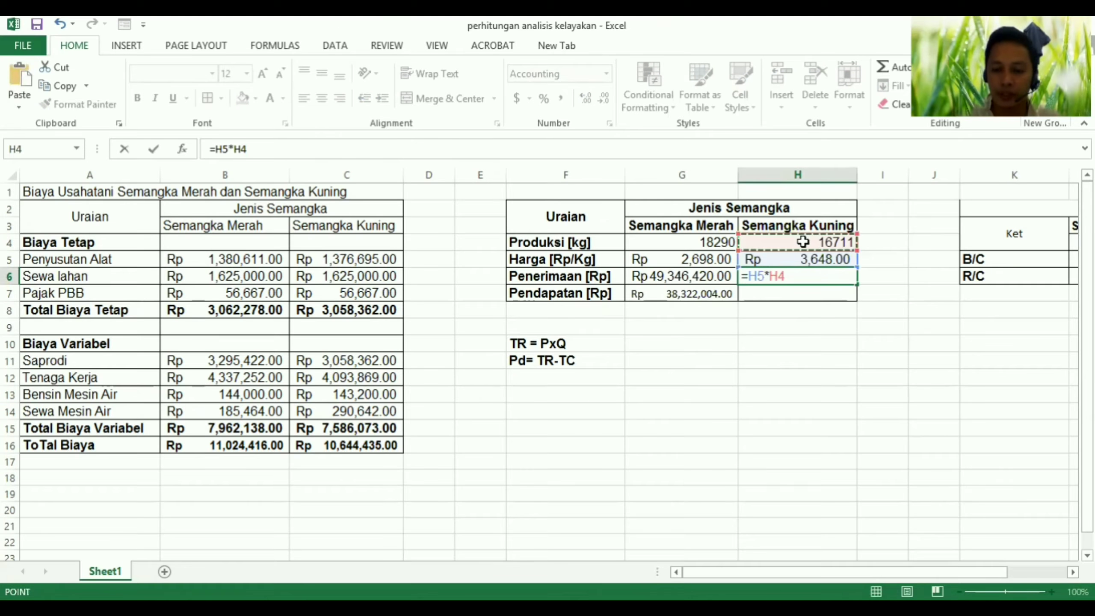
key("Return")
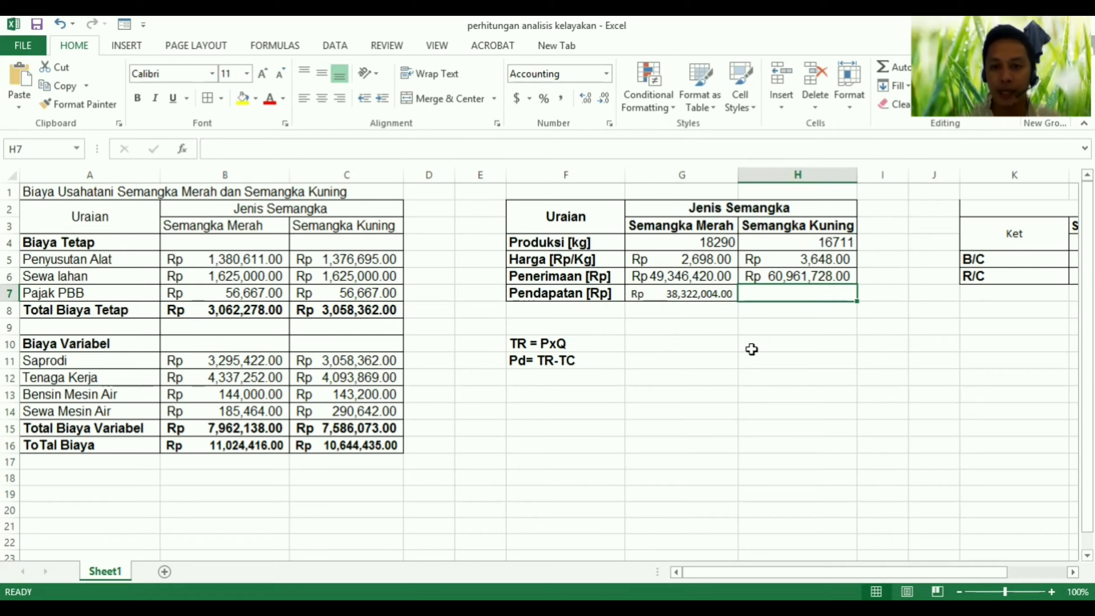
Step: Calculate Pendapatan for Semangka Kuning in cell H7 with =H6-C16, and compare the Pendapatan cells of both watermelon types
type("=")
left_click(782, 276)
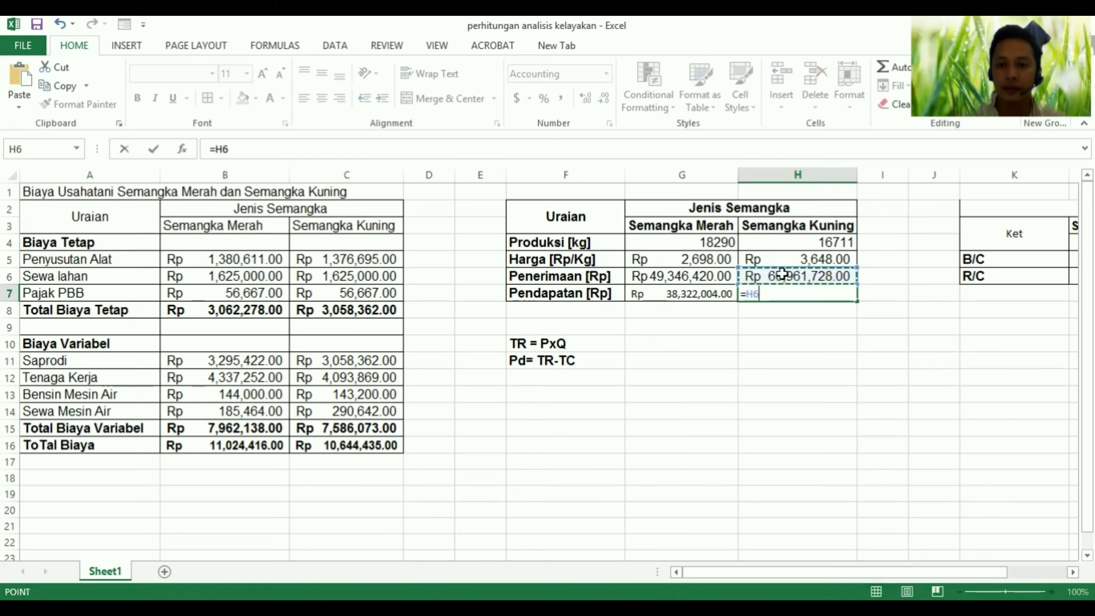
type("-")
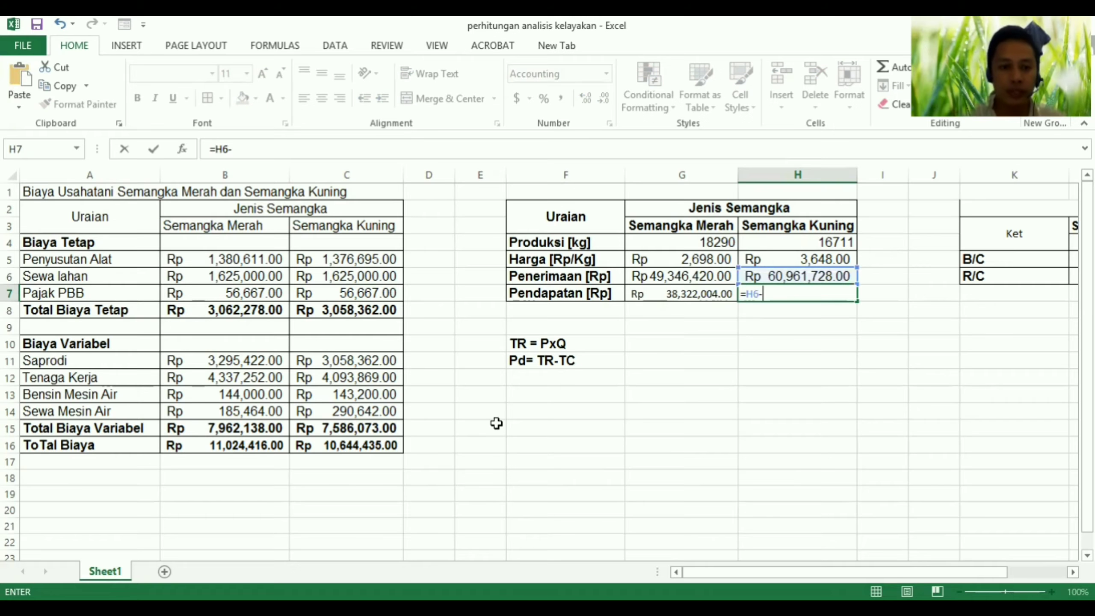
left_click(361, 448)
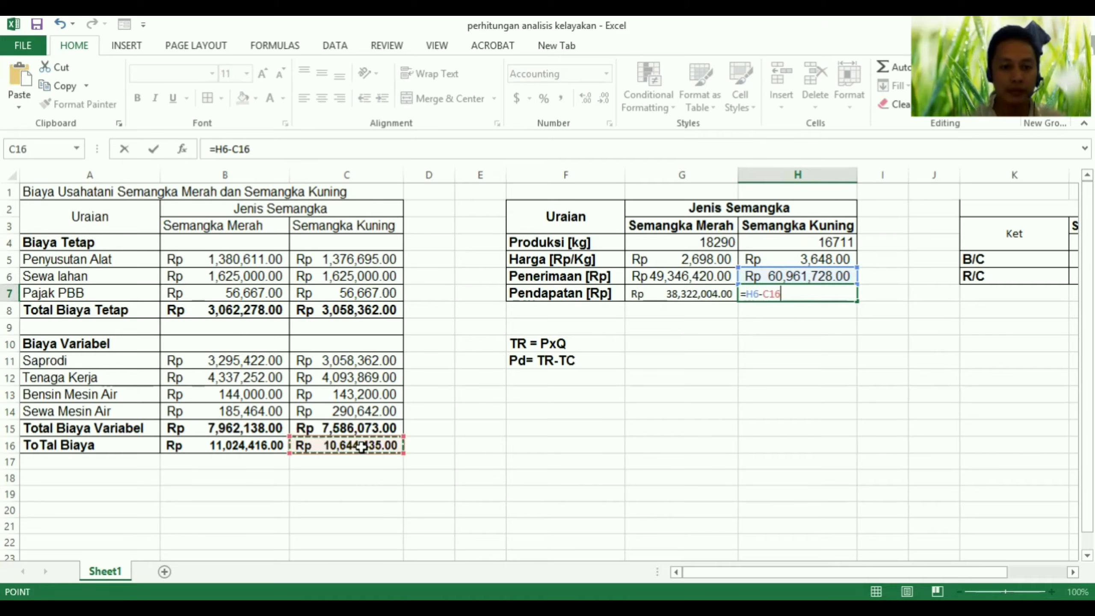
key("Return")
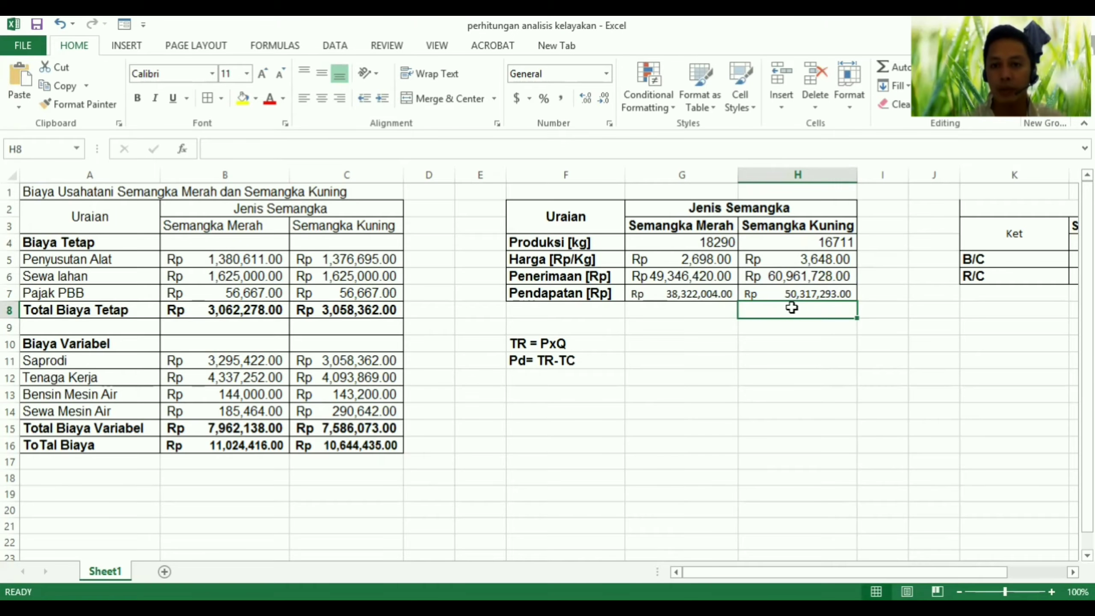
left_click(831, 292)
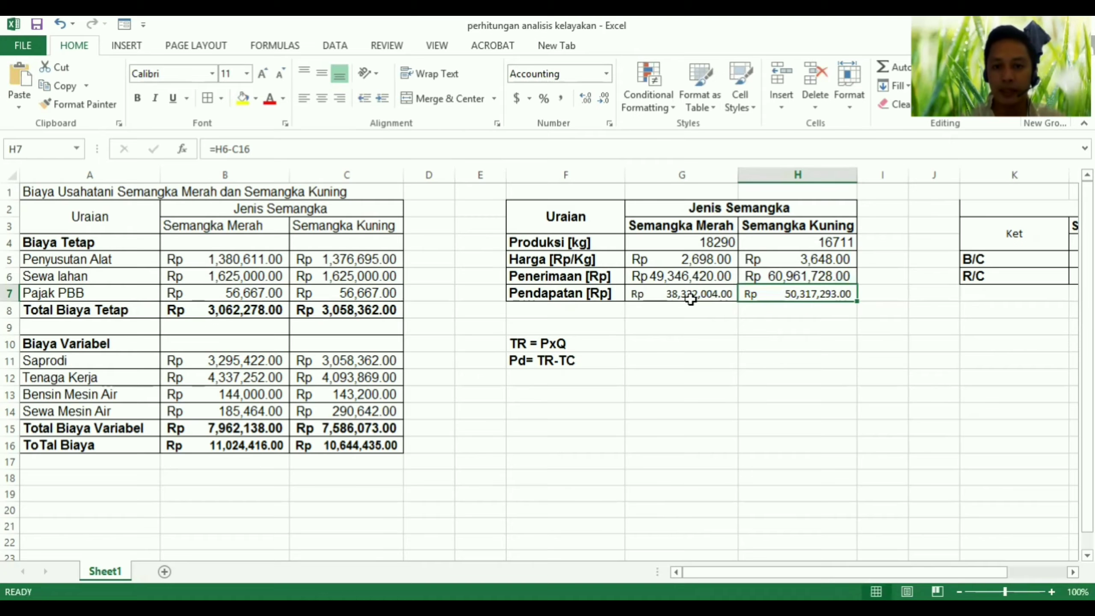
left_click(691, 297)
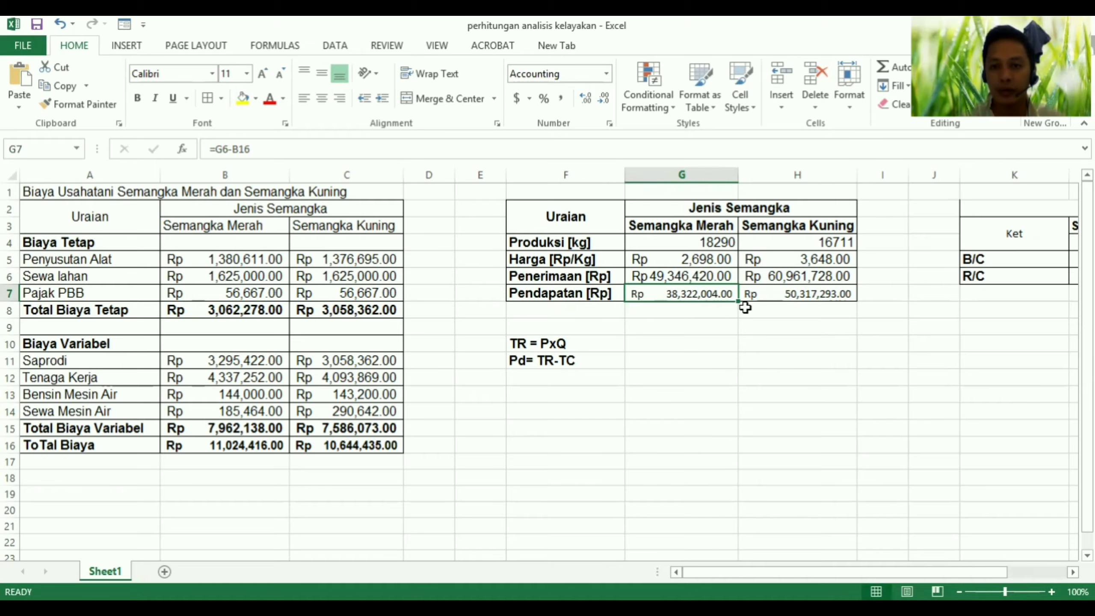
left_click(799, 296)
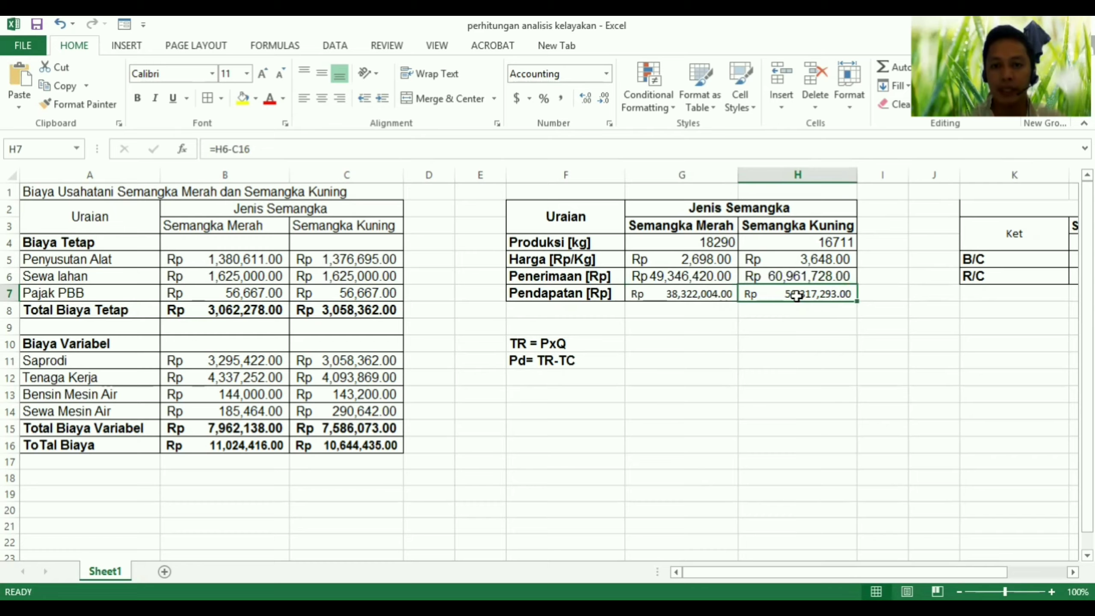
left_click(705, 295)
Step: Calculate the B/C ratio for Semangka Merah in cell L5 by dividing Pendapatan by total cost with =G7/B16
scroll(806, 315, "right", 2)
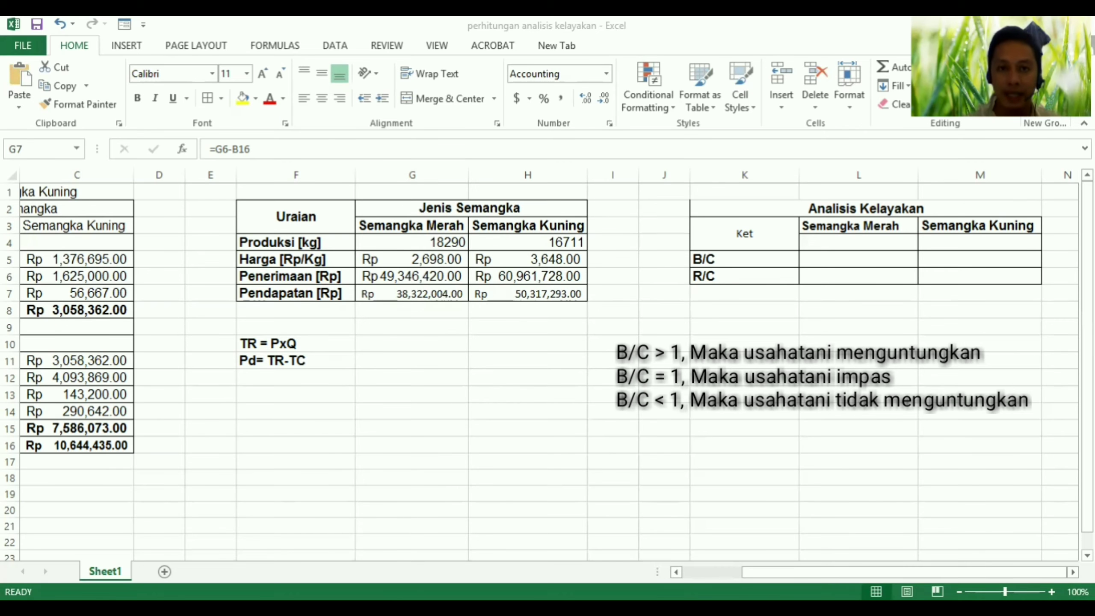
left_click(700, 414)
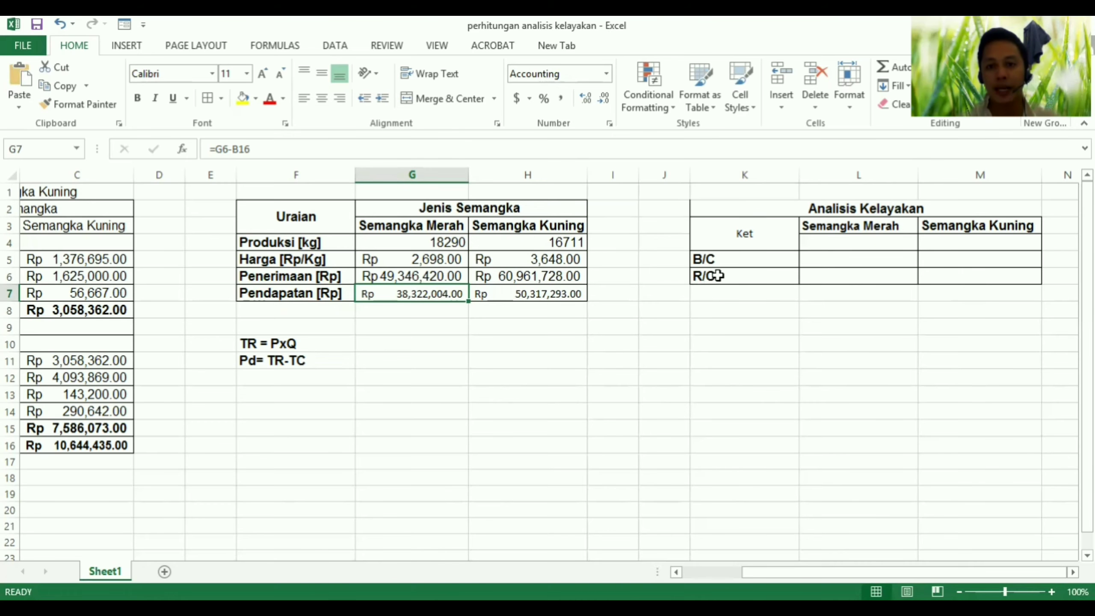
left_click(837, 260)
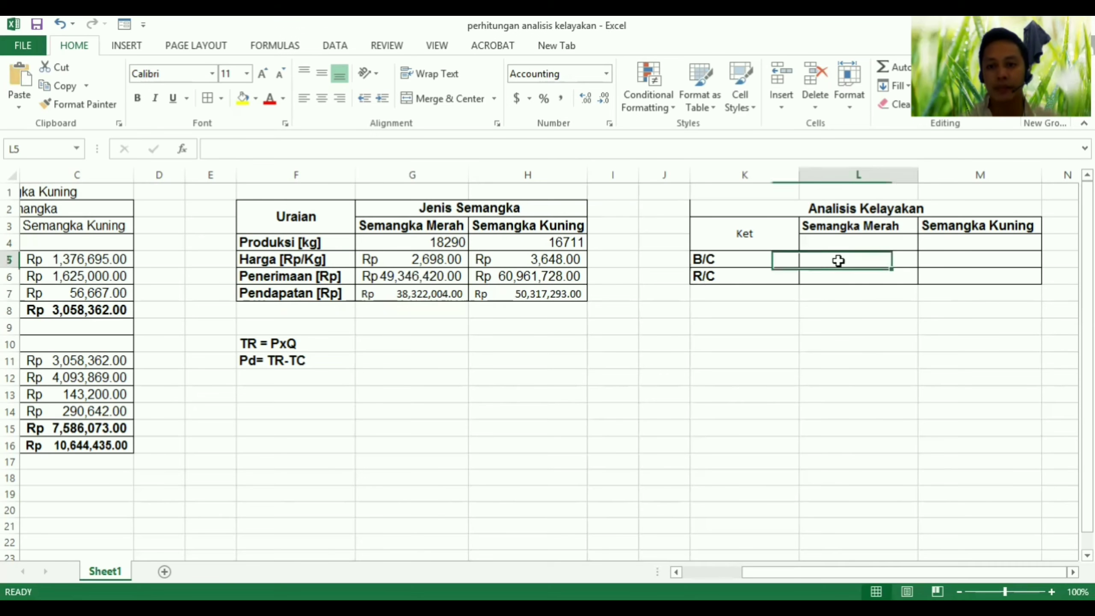
type("=")
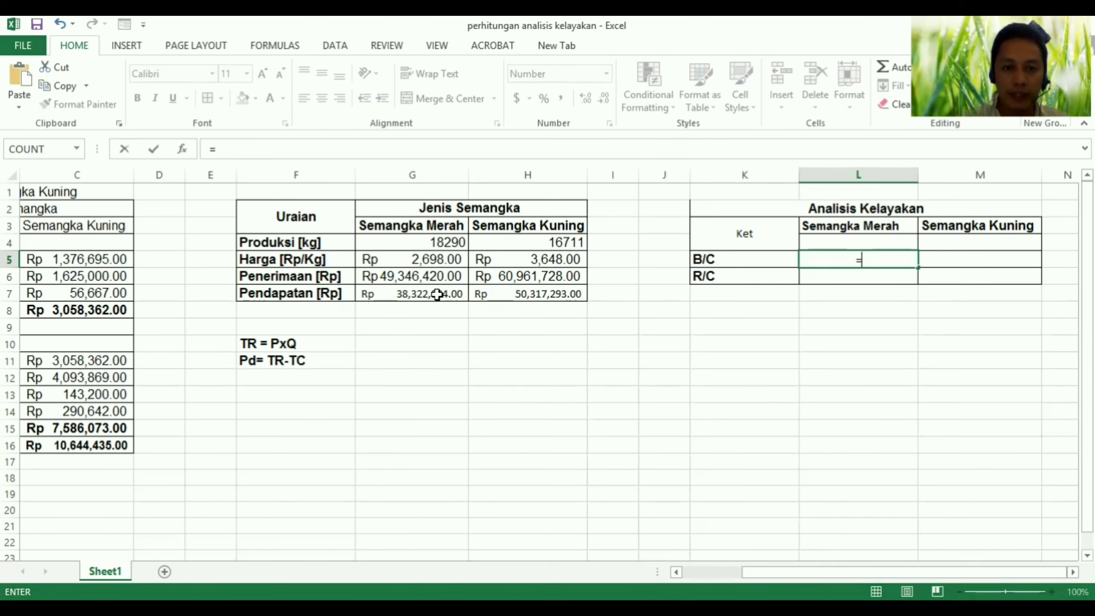
left_click(437, 294)
type("/")
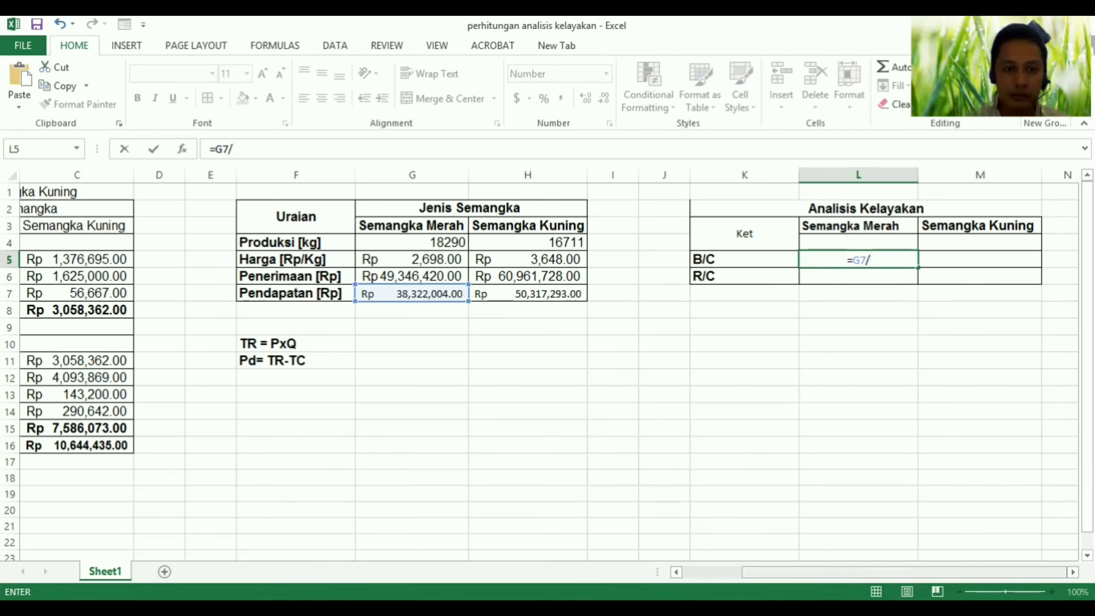
left_click_drag(904, 572, 843, 572)
left_click(253, 447)
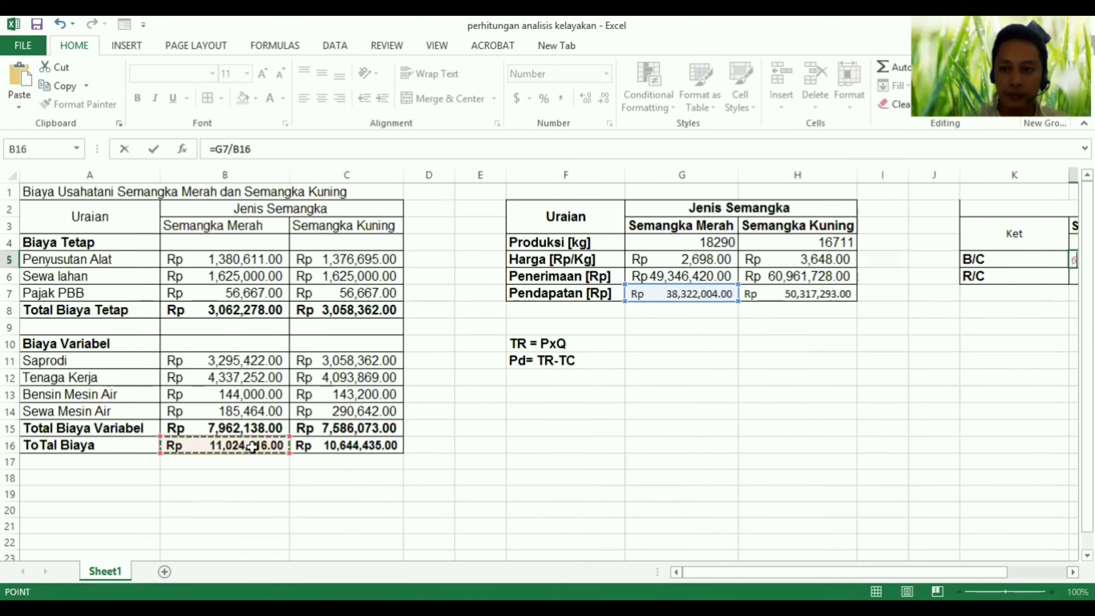
key("Return")
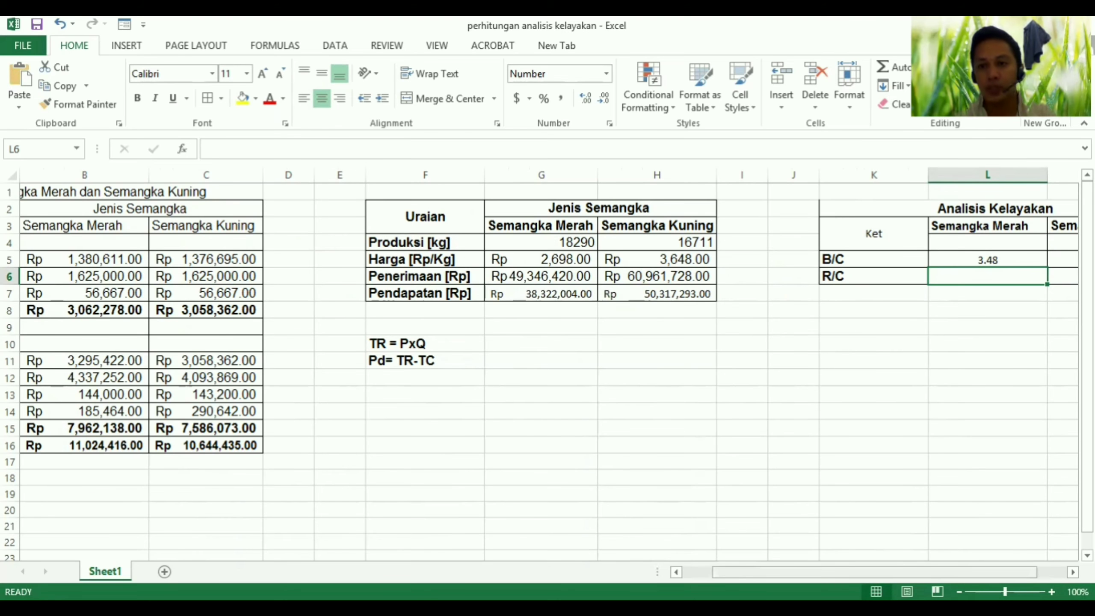
Step: Calculate the B/C ratio for Semangka Kuning in cell M5 by dividing Pendapatan by total cost with =H7/C16
scroll(994, 294, "right", 1)
left_click(979, 257)
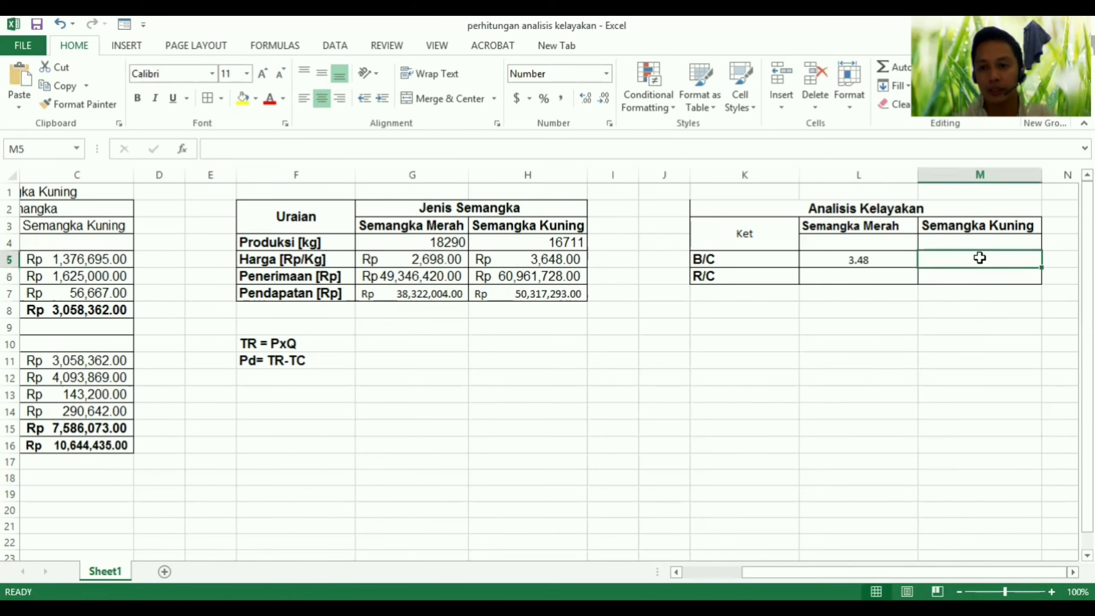
type("=")
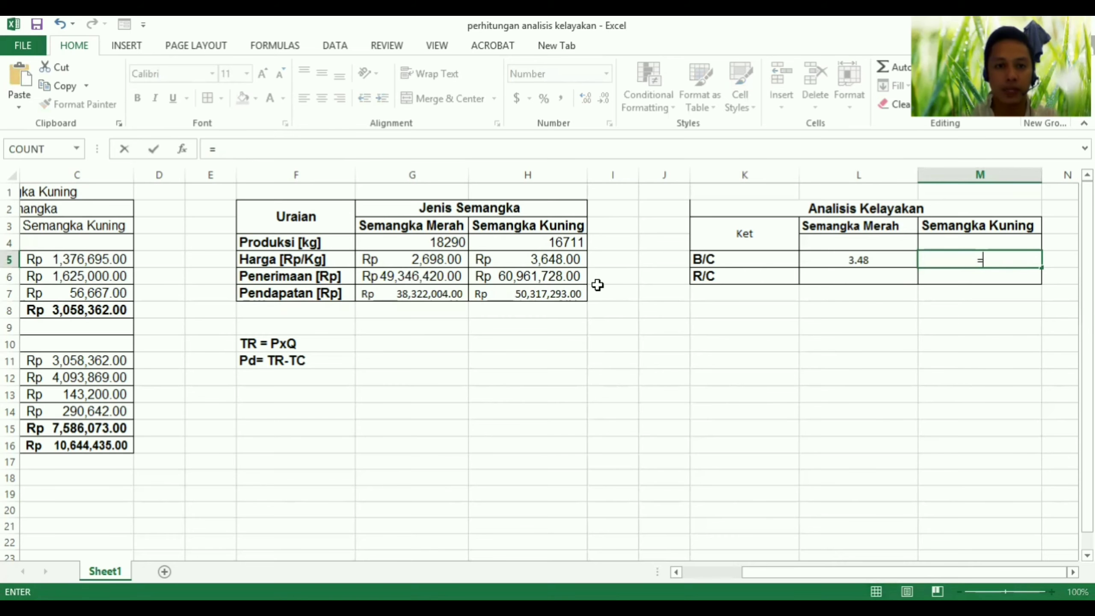
left_click(523, 296)
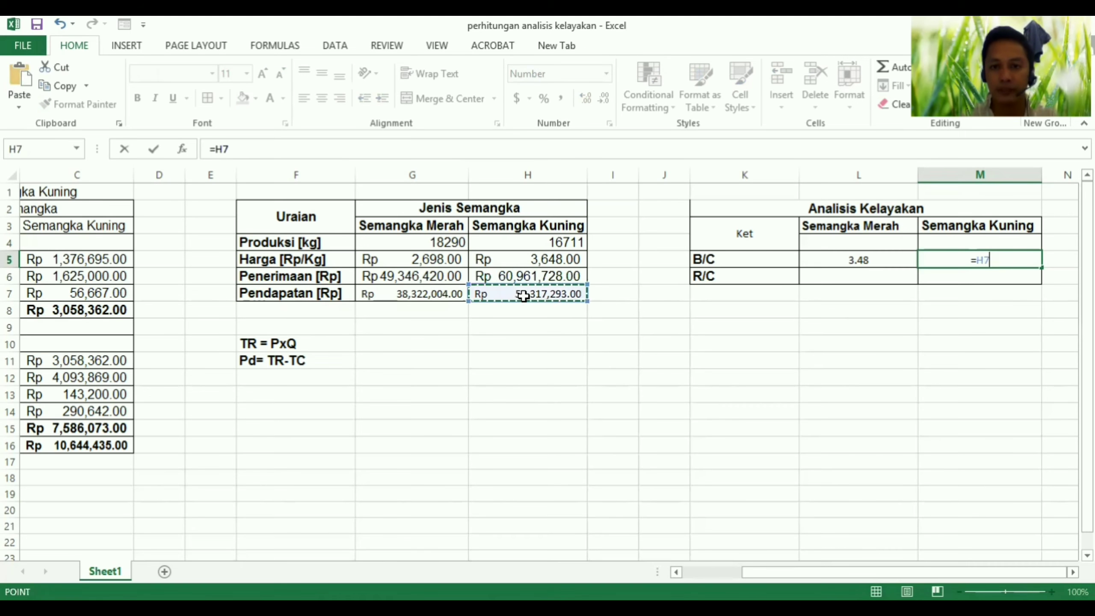
type("/")
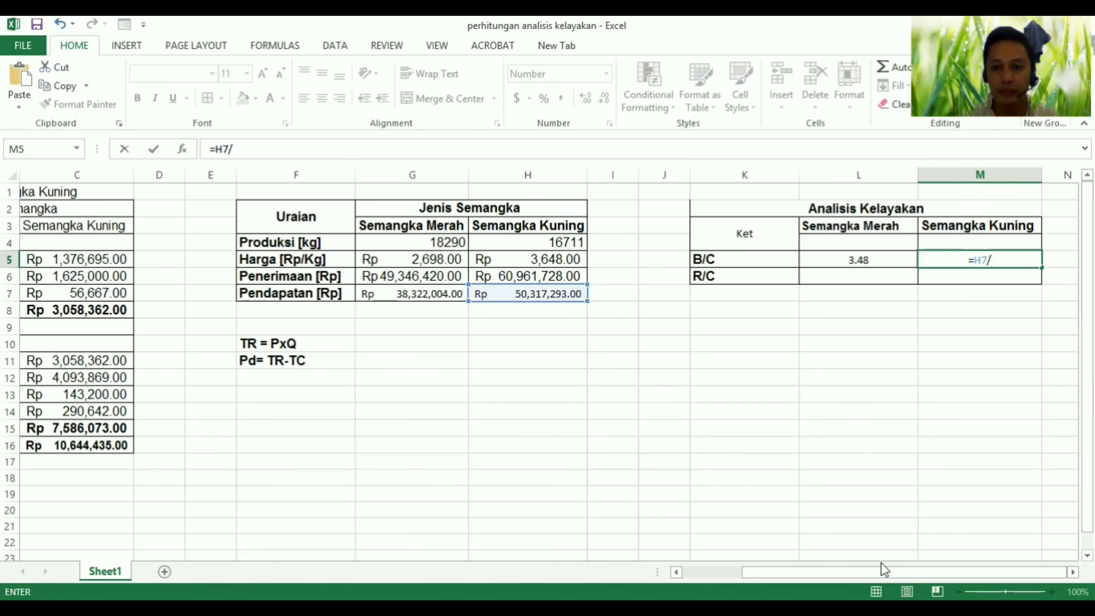
left_click_drag(911, 572, 850, 564)
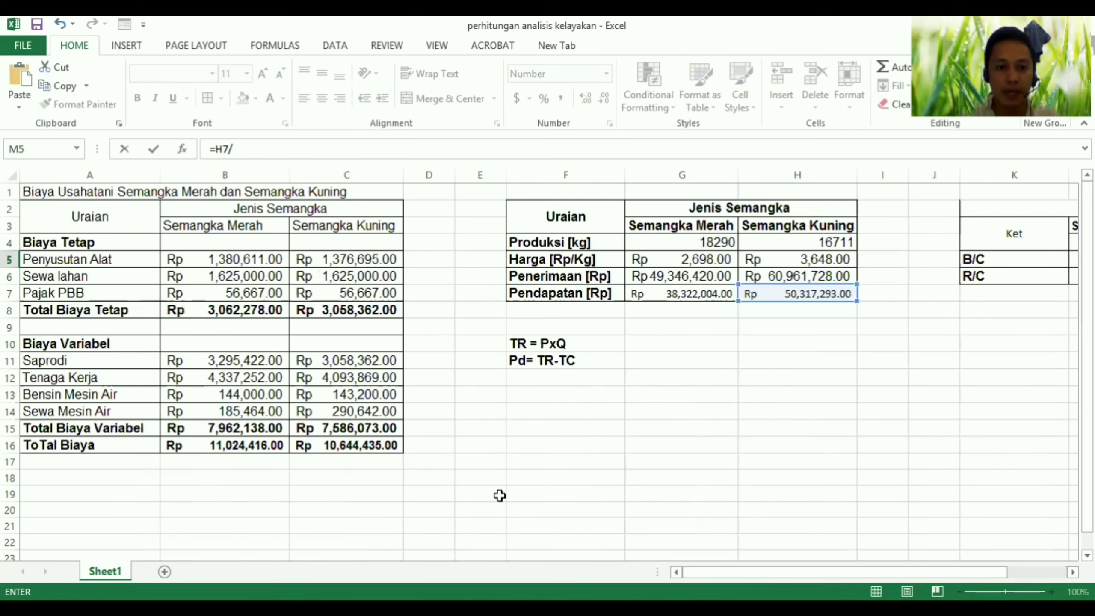
left_click(373, 446)
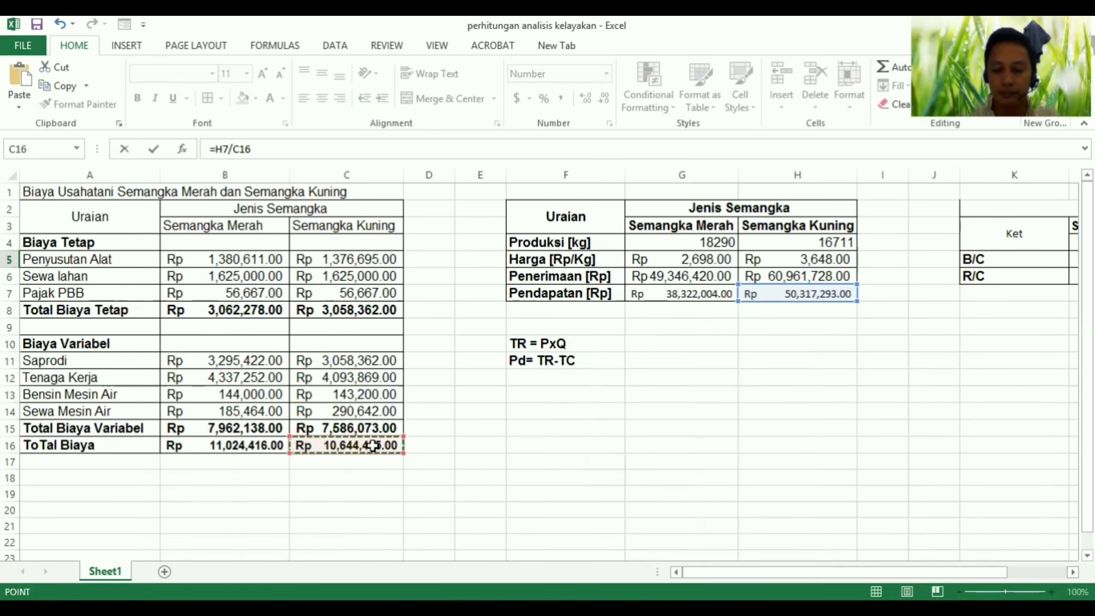
key("Return")
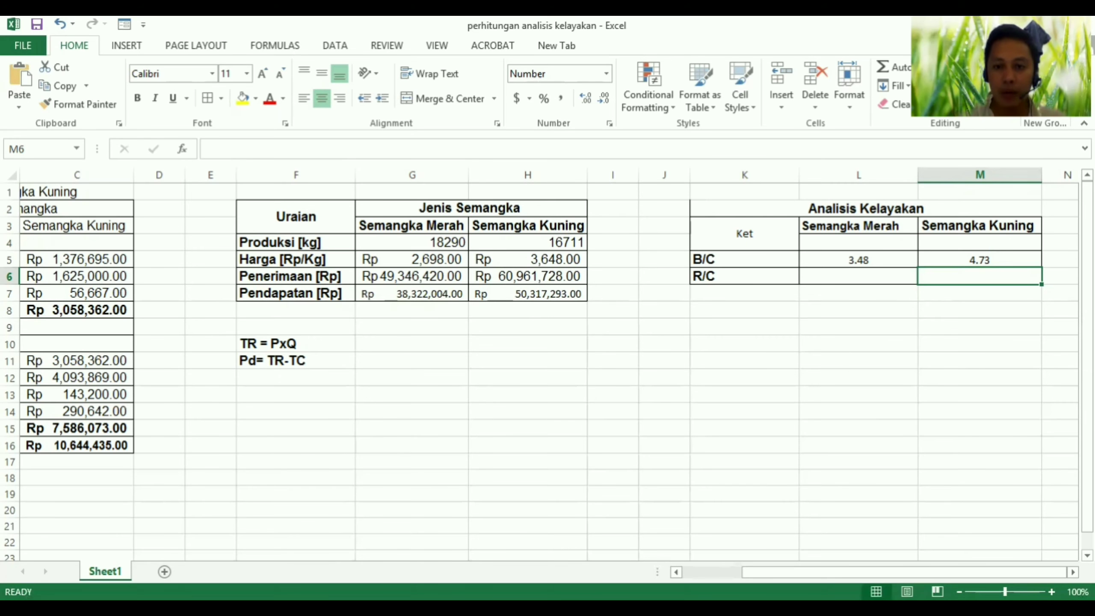
Step: Compare the B/C ratios of Semangka Merah and Semangka Kuning in cells L5 and M5
key("alt+Tab")
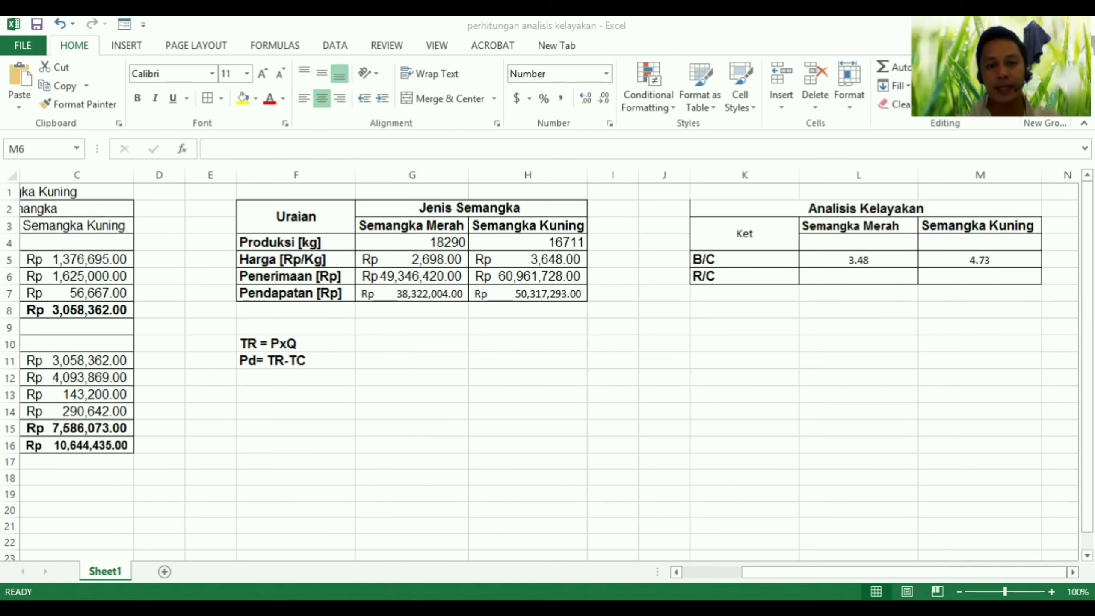
key("alt+Tab")
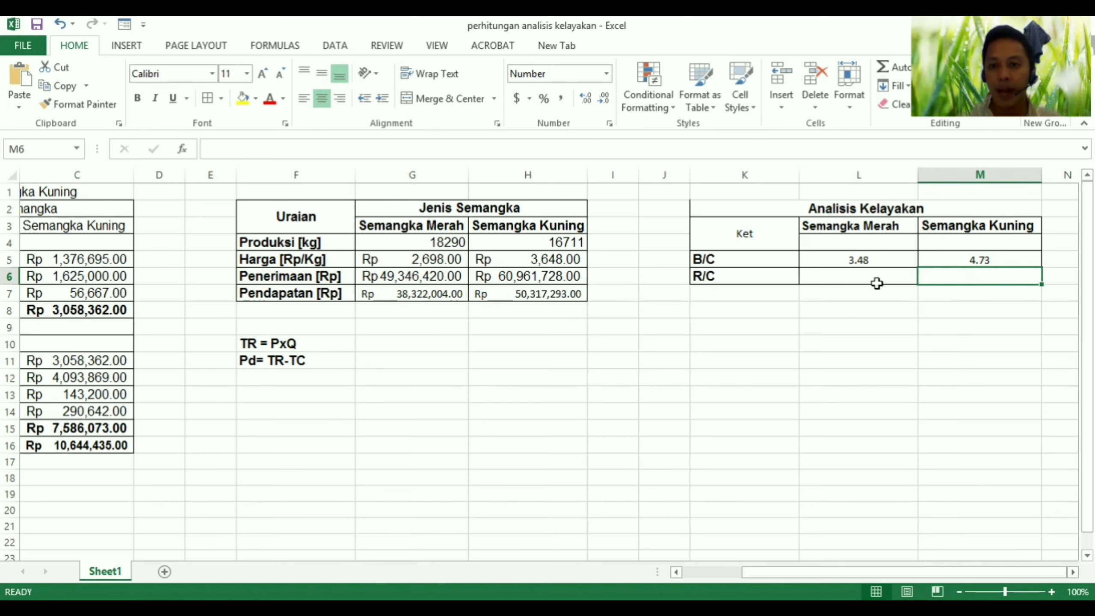
left_click(944, 260)
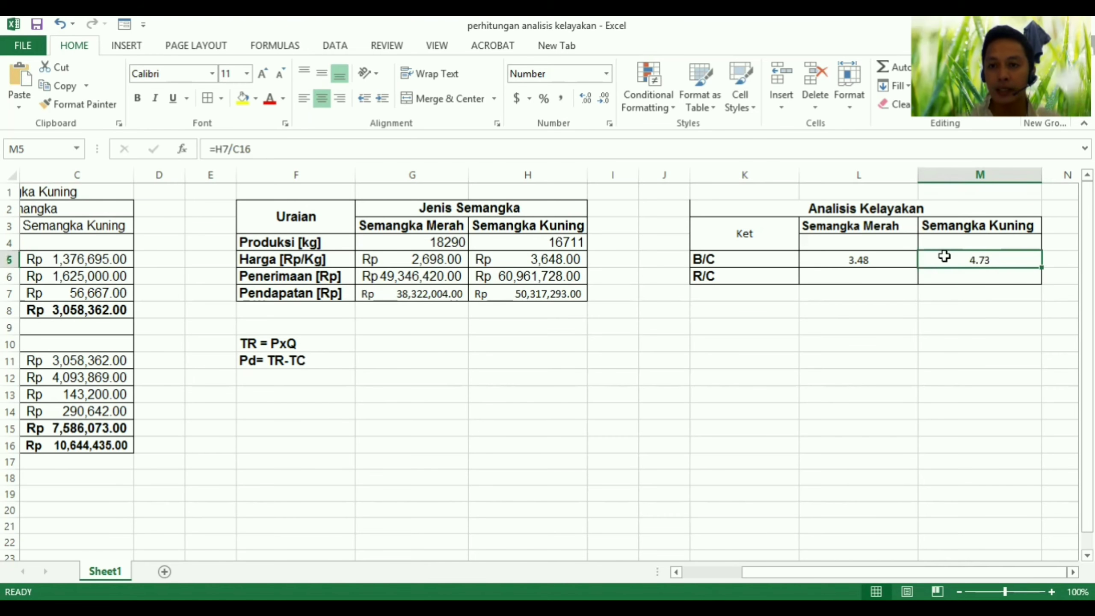
left_click(865, 259)
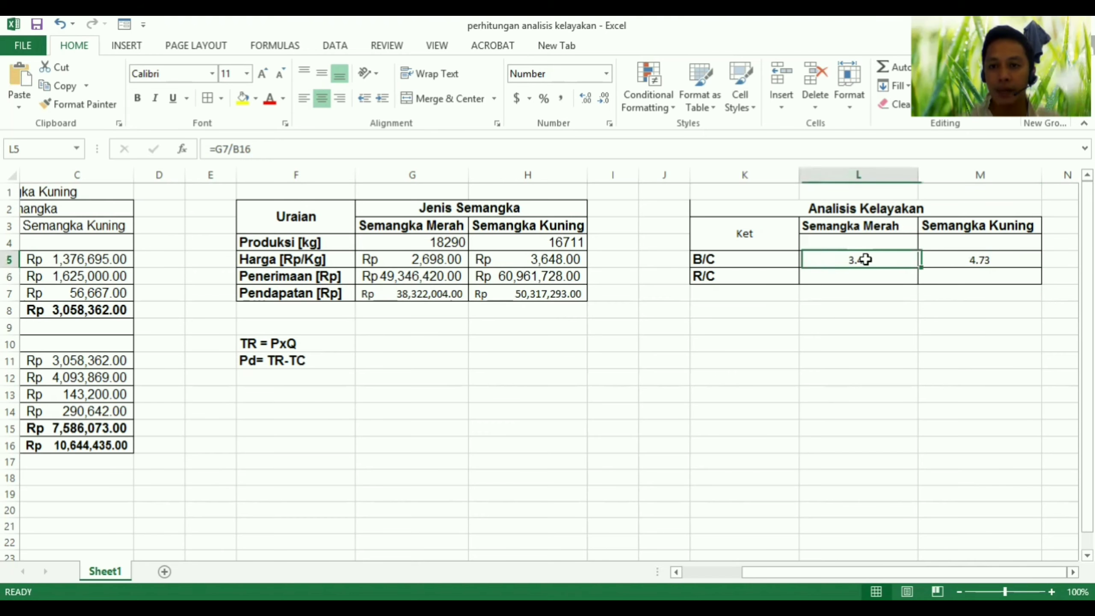
left_click(953, 262)
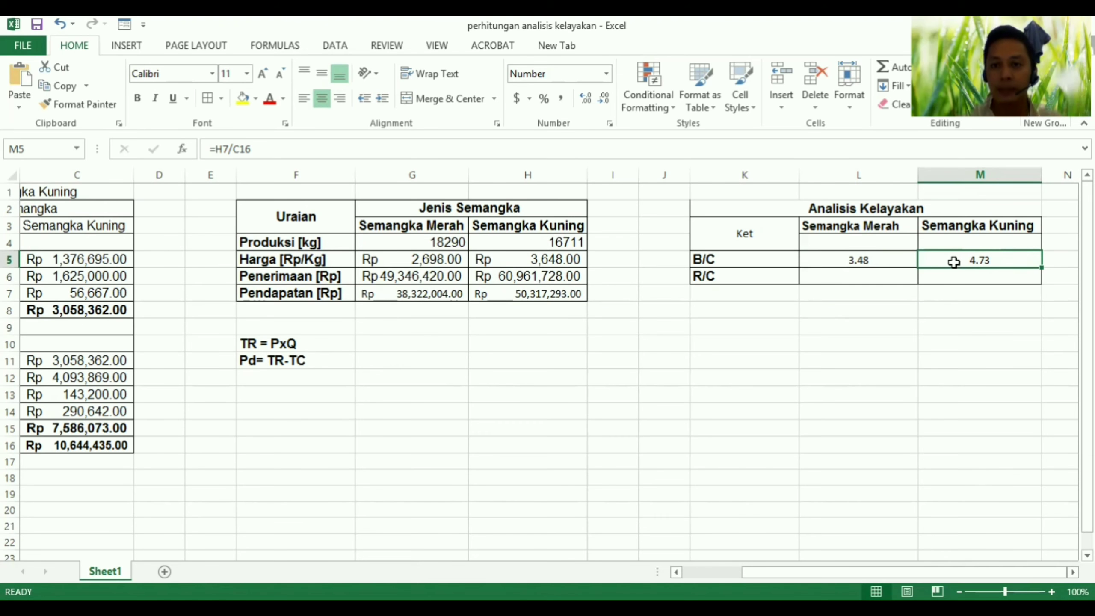
left_click(876, 261)
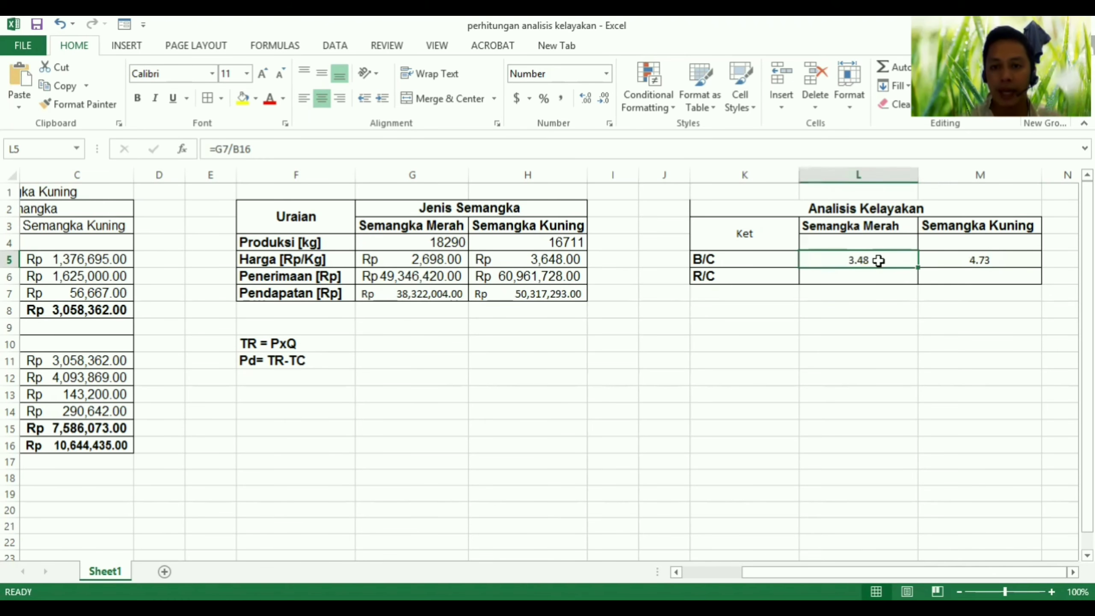
Step: Calculate the R/C ratio for Semangka Merah in cell L6 by dividing Penerimaan by total cost with =G6/B16
left_click(854, 275)
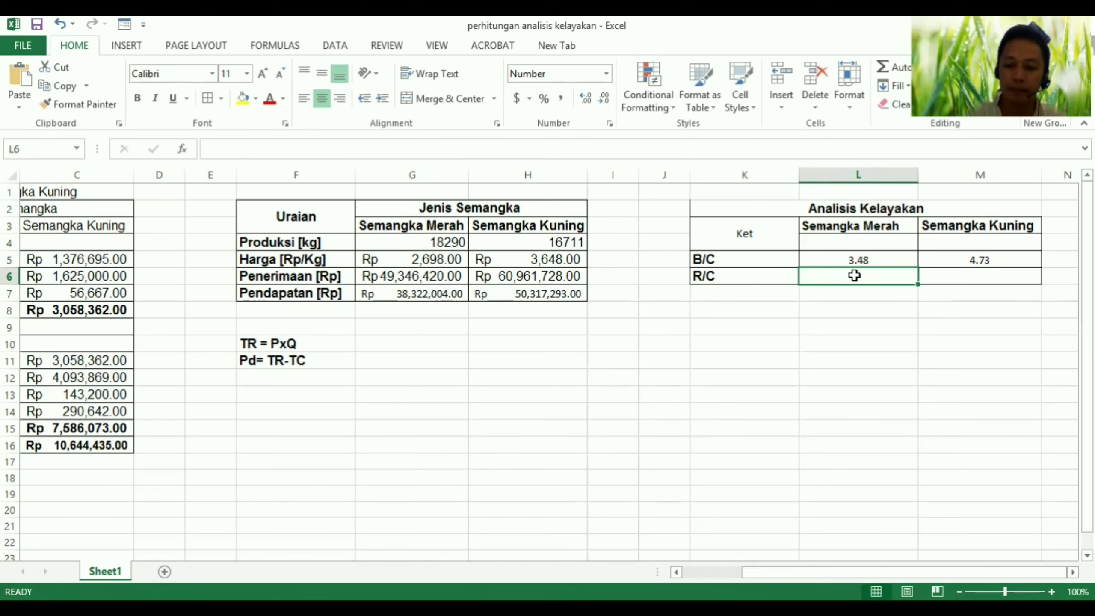
type("=")
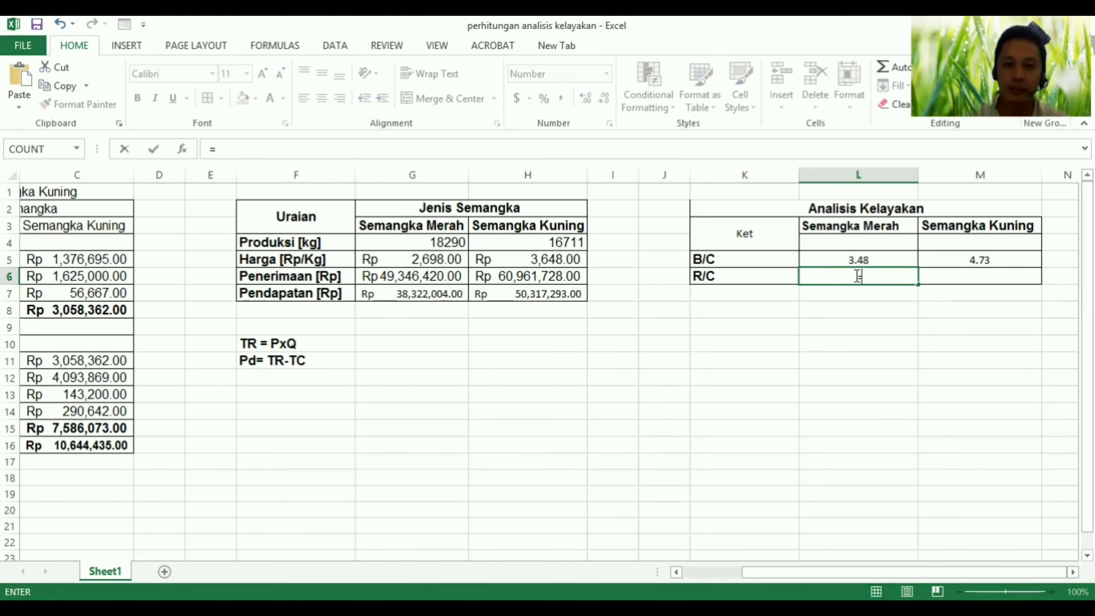
left_click(423, 279)
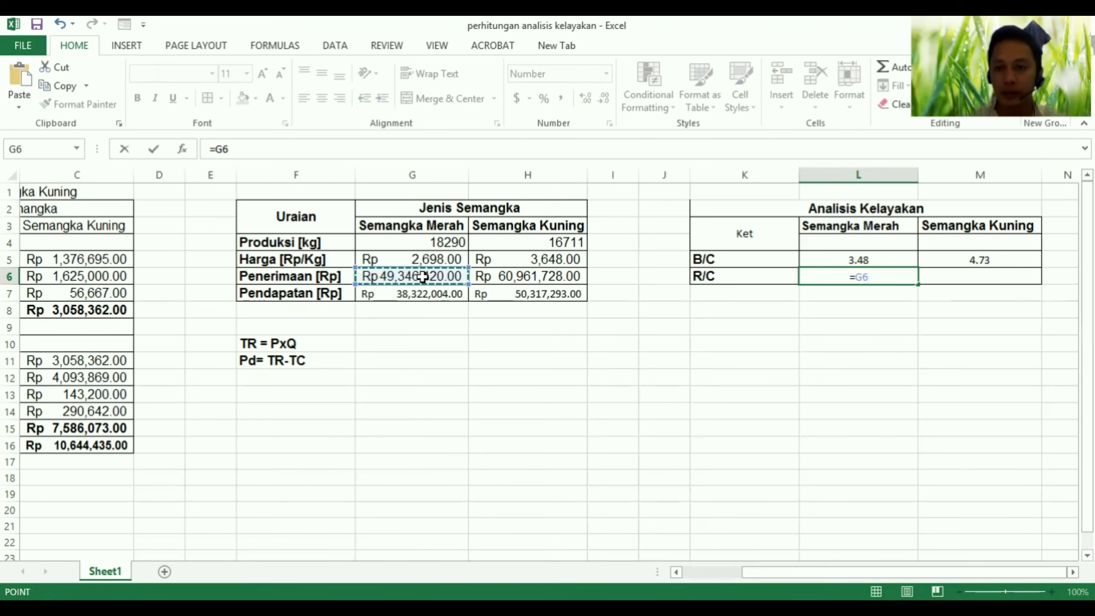
type("/")
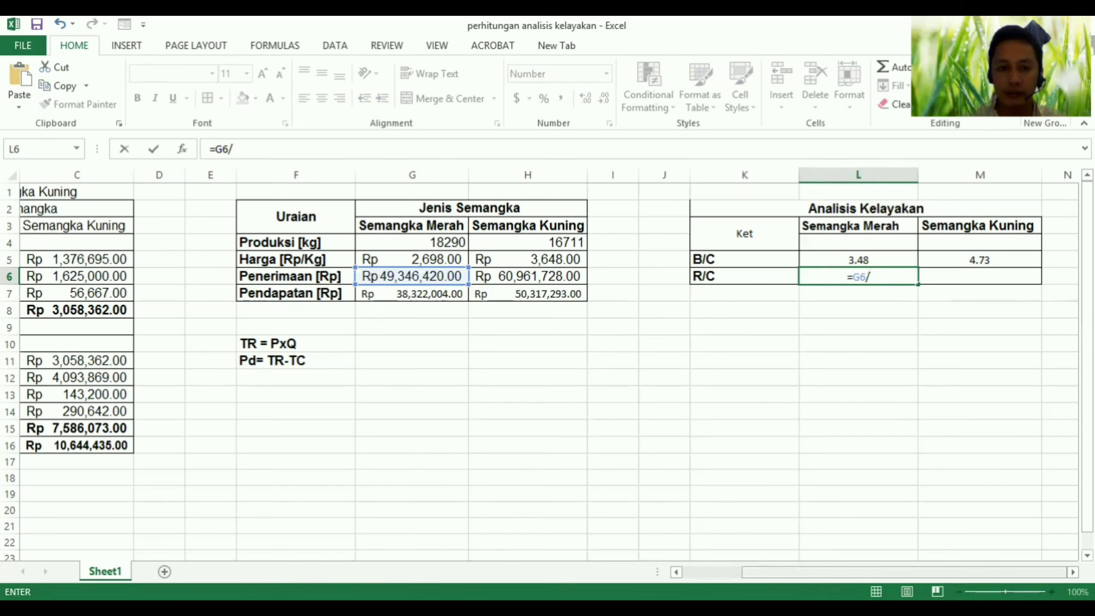
left_click_drag(746, 572, 688, 571)
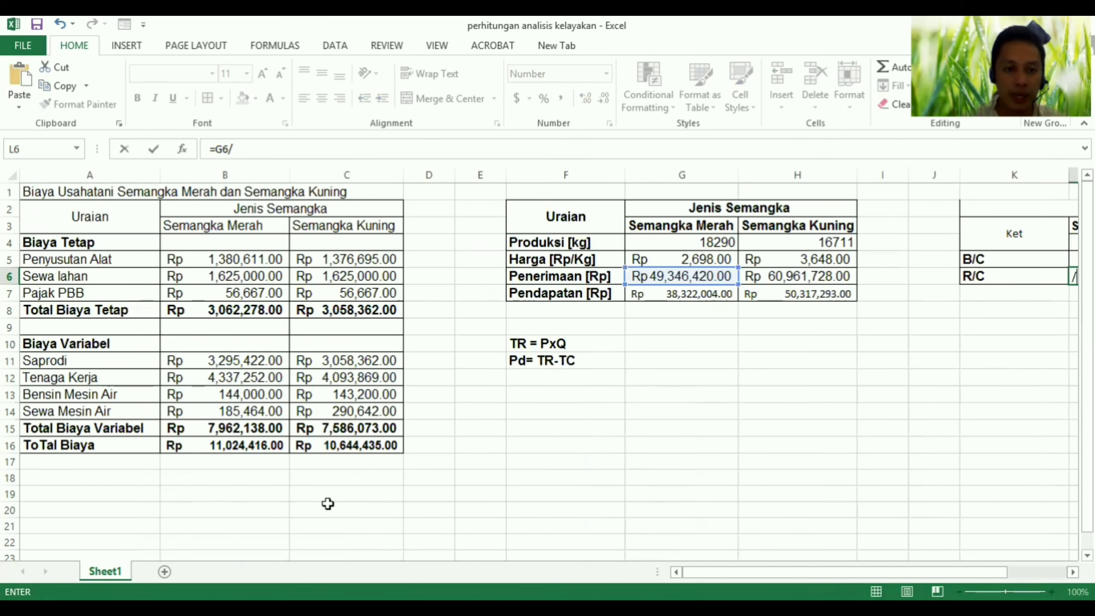
left_click(232, 446)
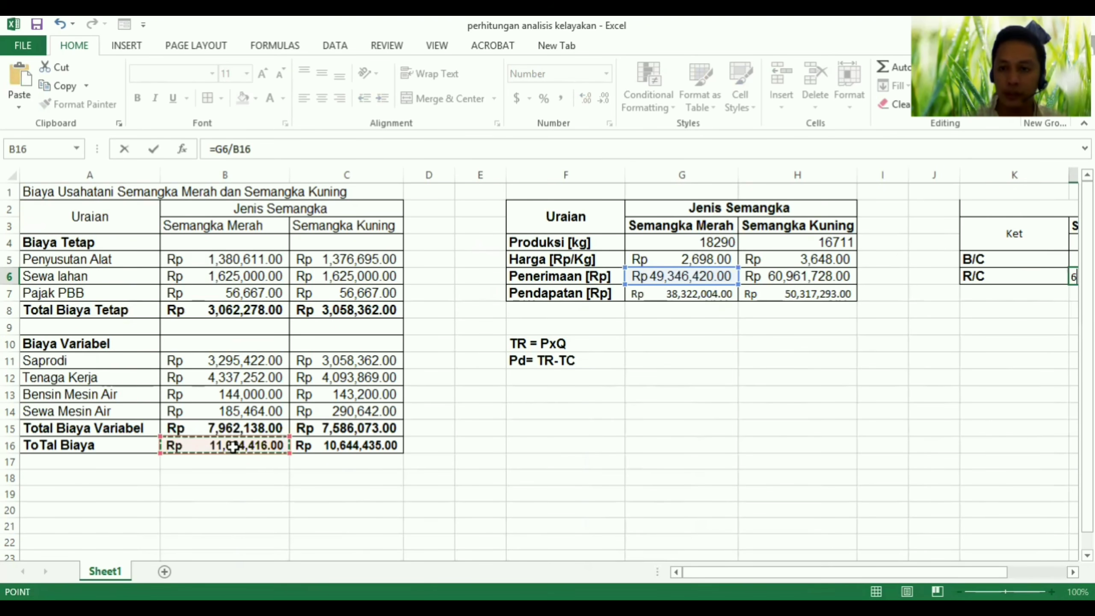
key("Return")
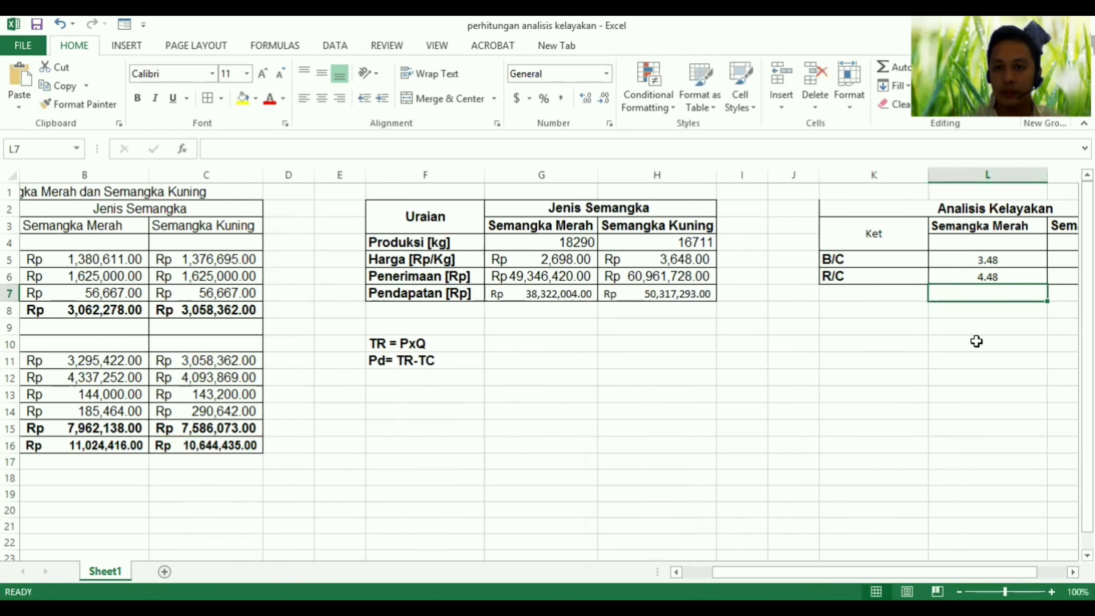
Step: Calculate the R/C ratio for Semangka Kuning in cell M6 by dividing Penerimaan by total cost with =H6/C16
left_click(1059, 274)
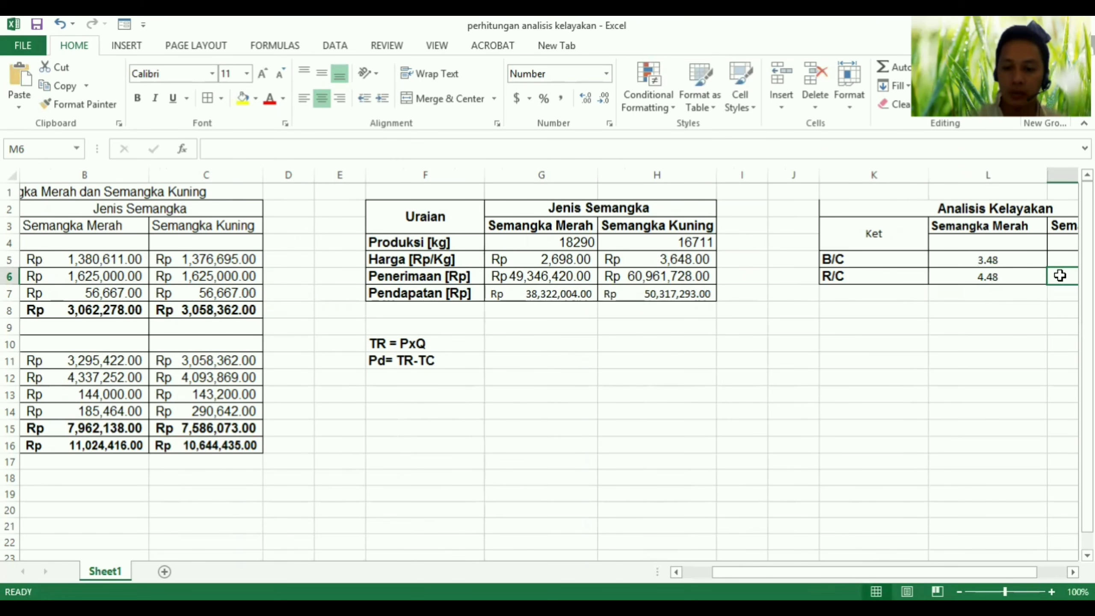
type("=")
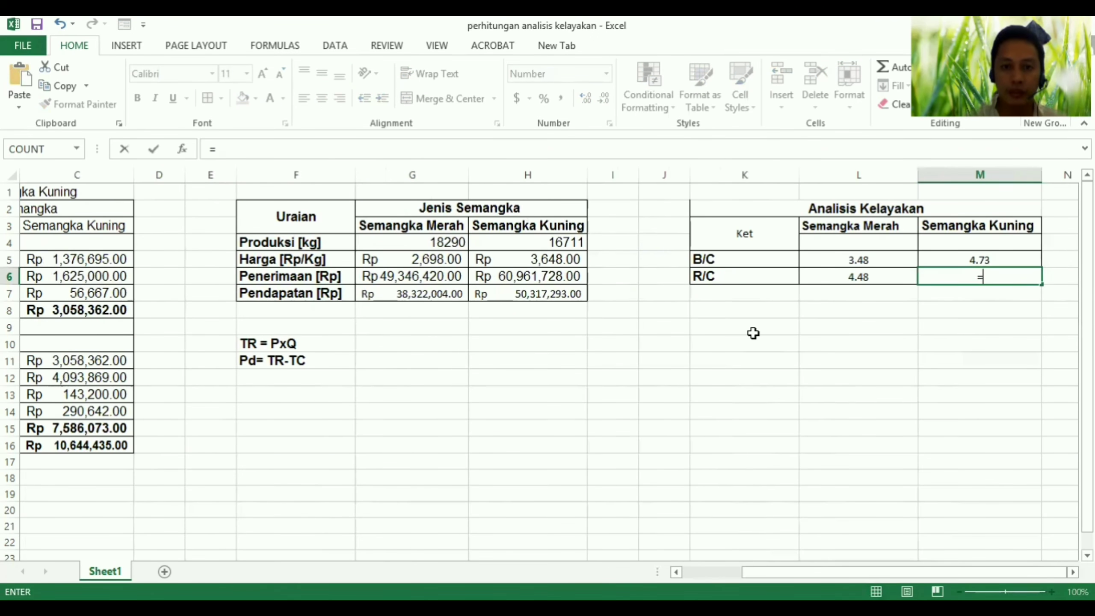
left_click(529, 275)
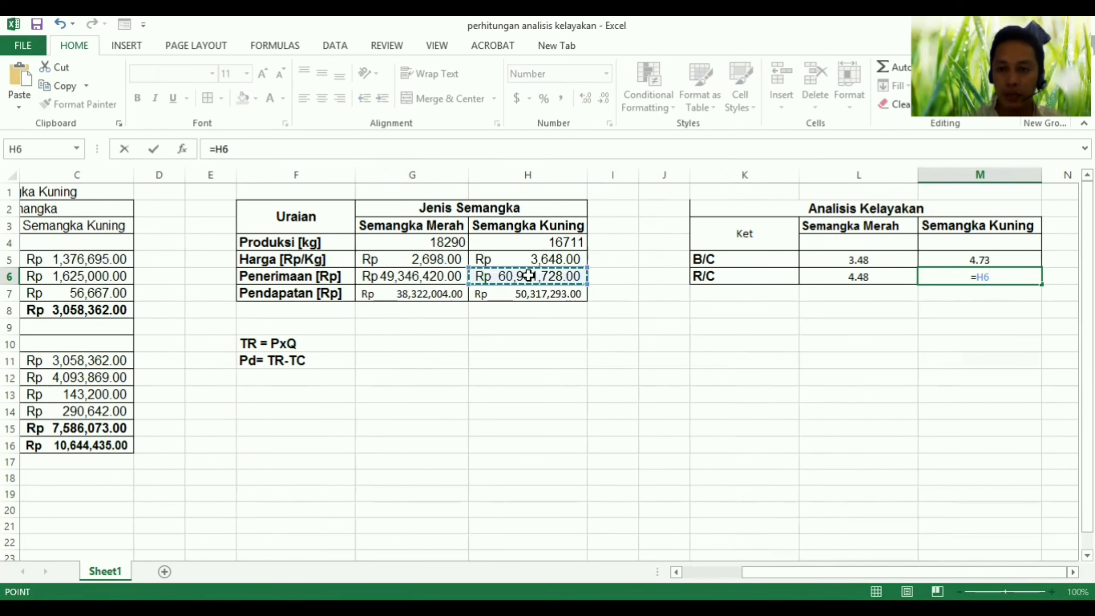
type("/")
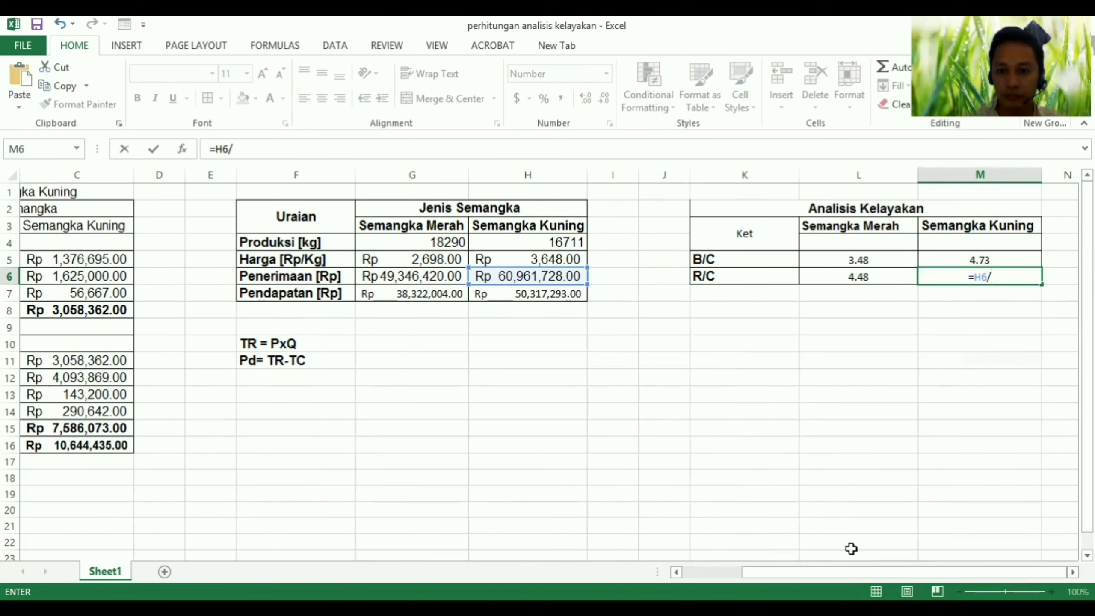
scroll(526, 494, "left", 2)
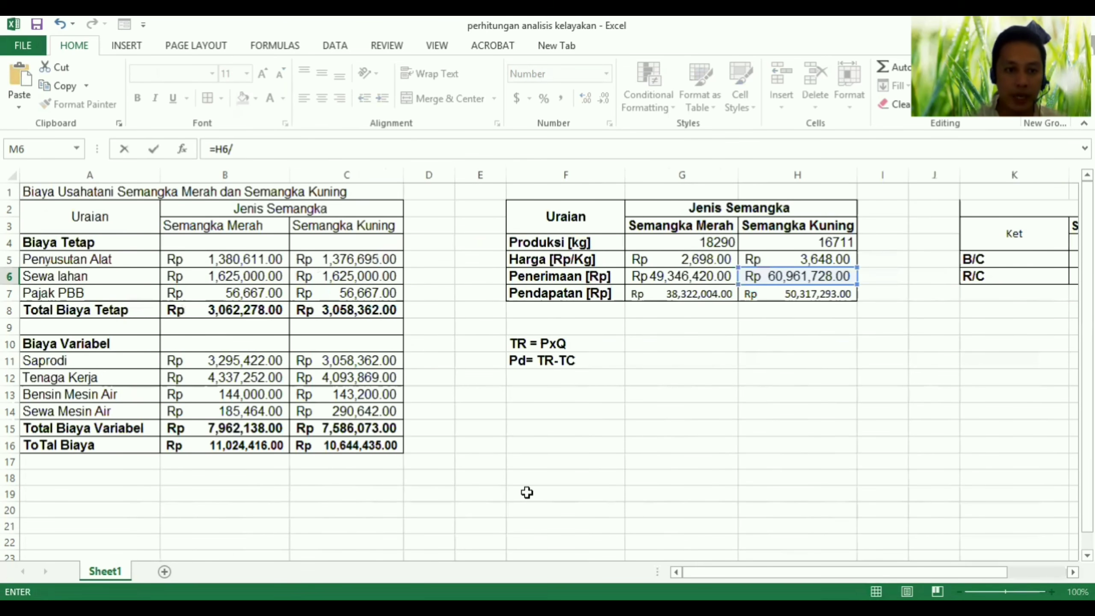
left_click(344, 449)
key("Return")
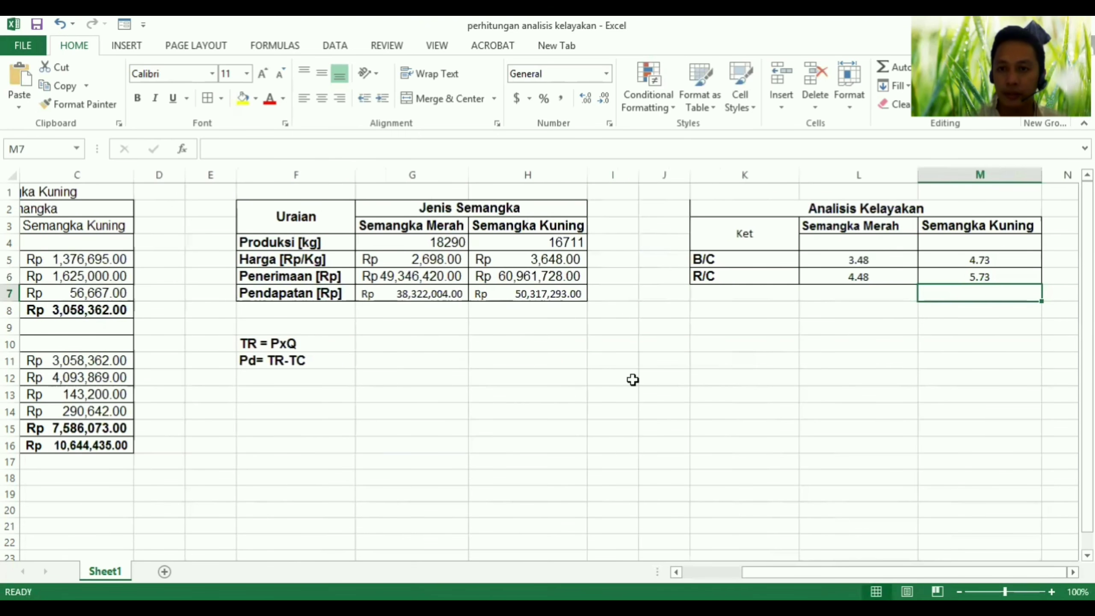
Step: Review the completed worksheet, examining the fixed and variable cost sections and the Penerimaan and Pendapatan rows
key("Left")
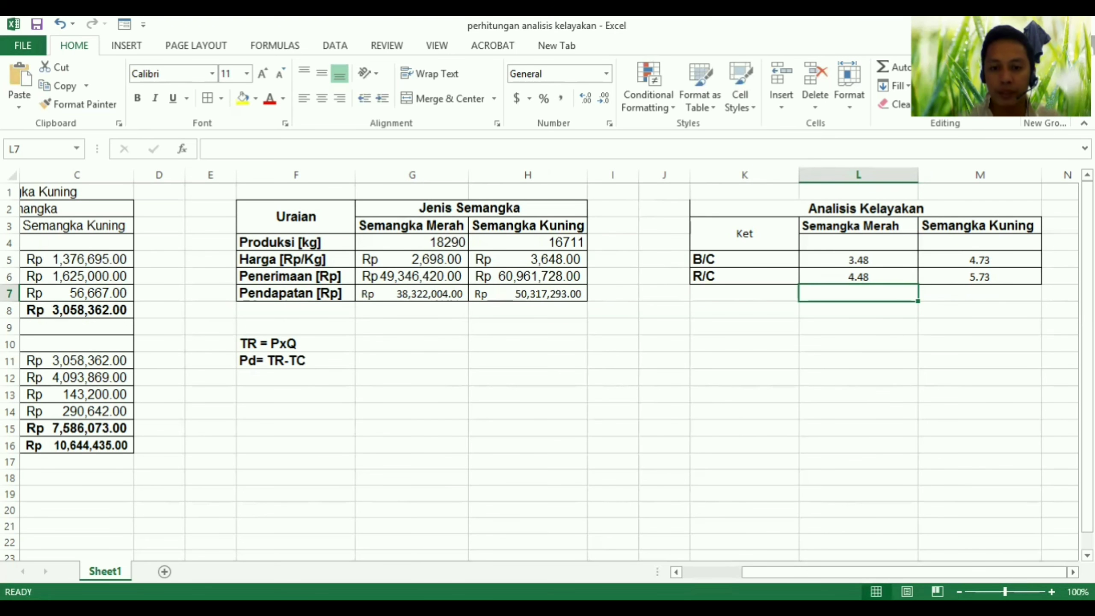
key("alt+Tab")
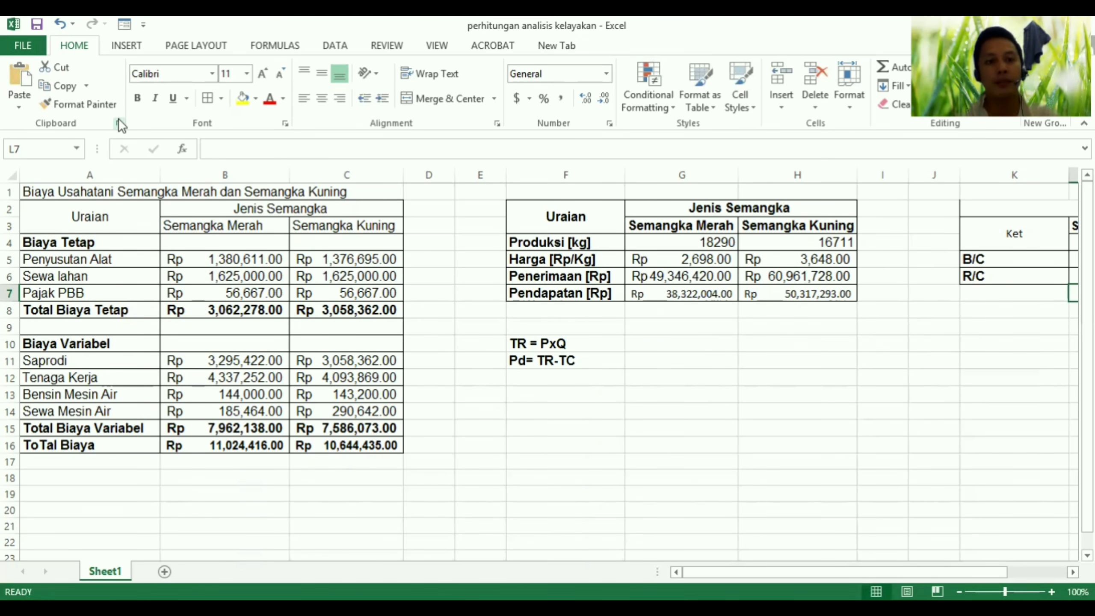
left_click_drag(120, 189, 877, 277)
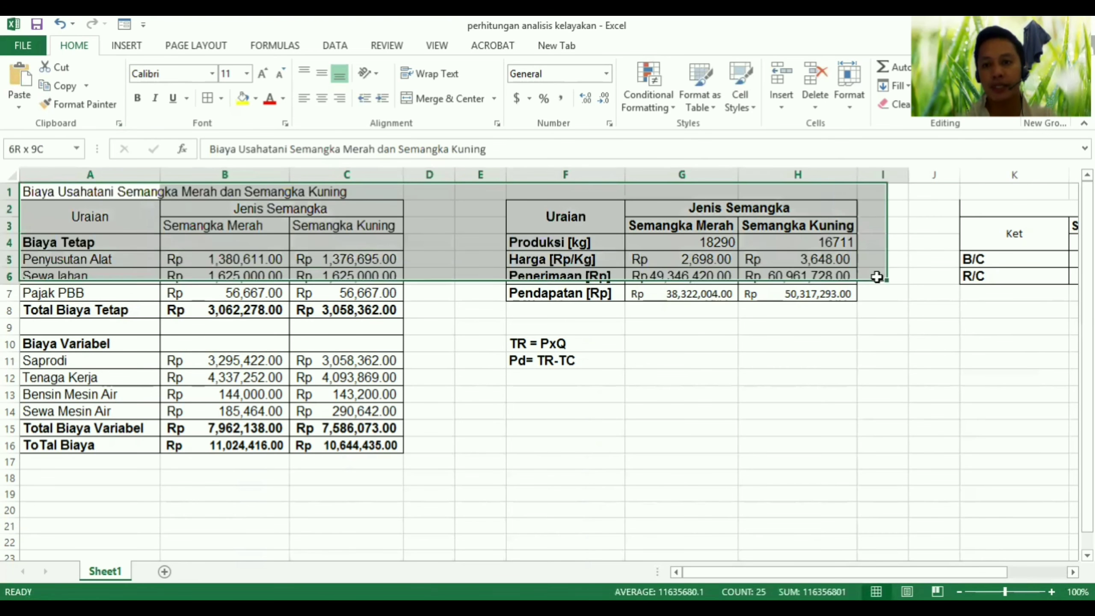
left_click(1023, 451, "shift")
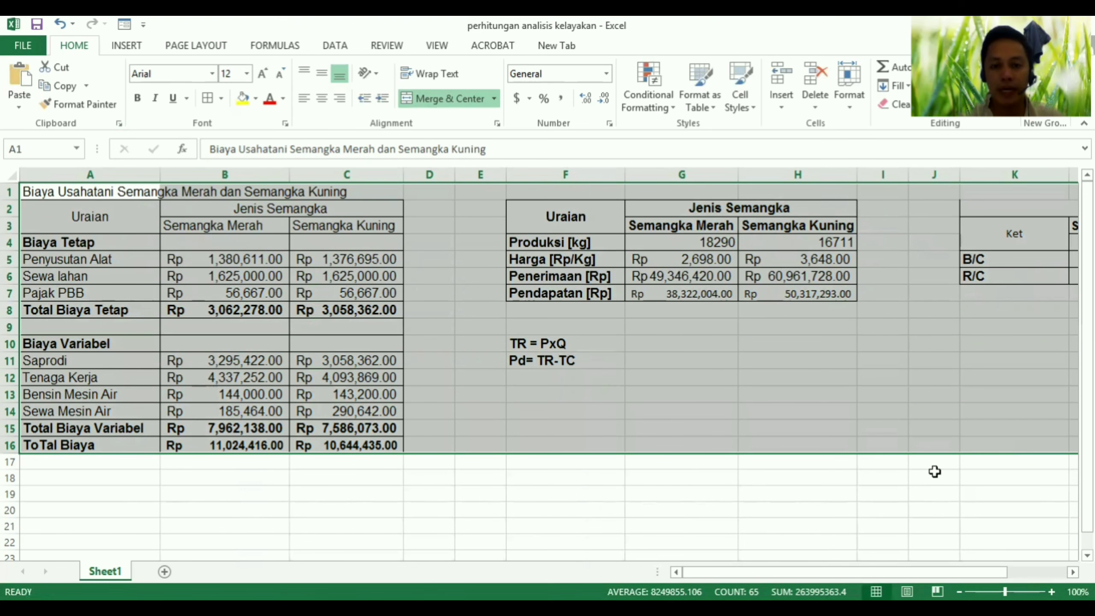
left_click(867, 424)
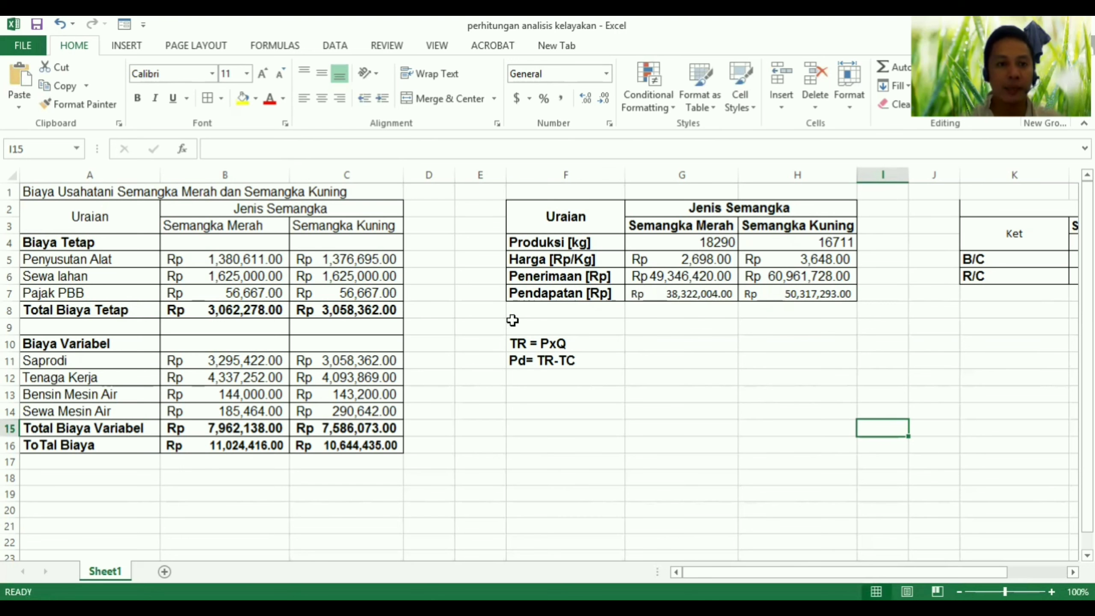
left_click(106, 250)
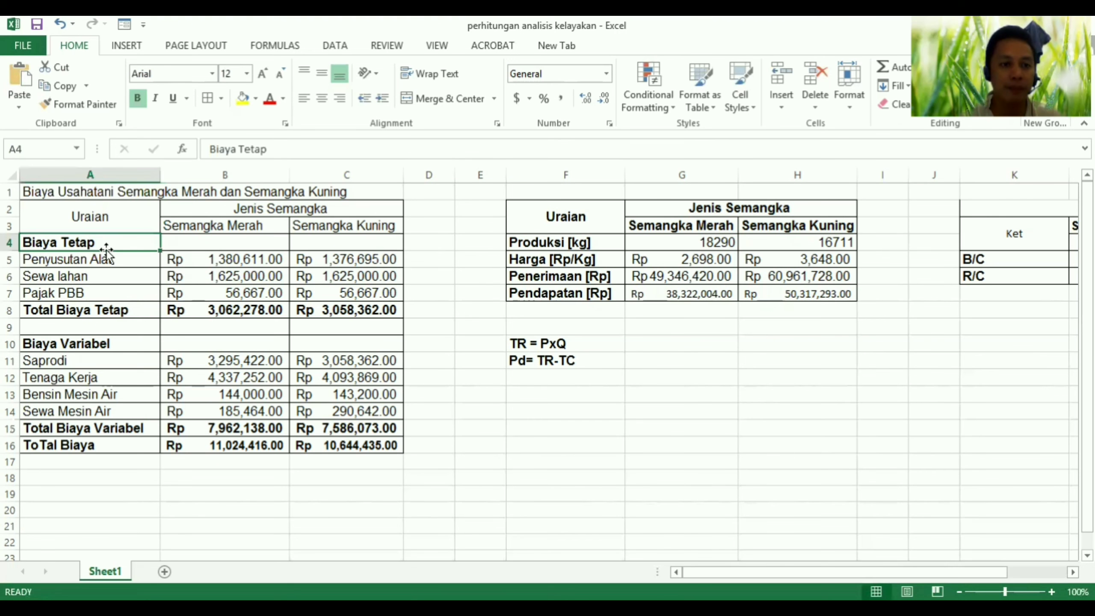
left_click(108, 346)
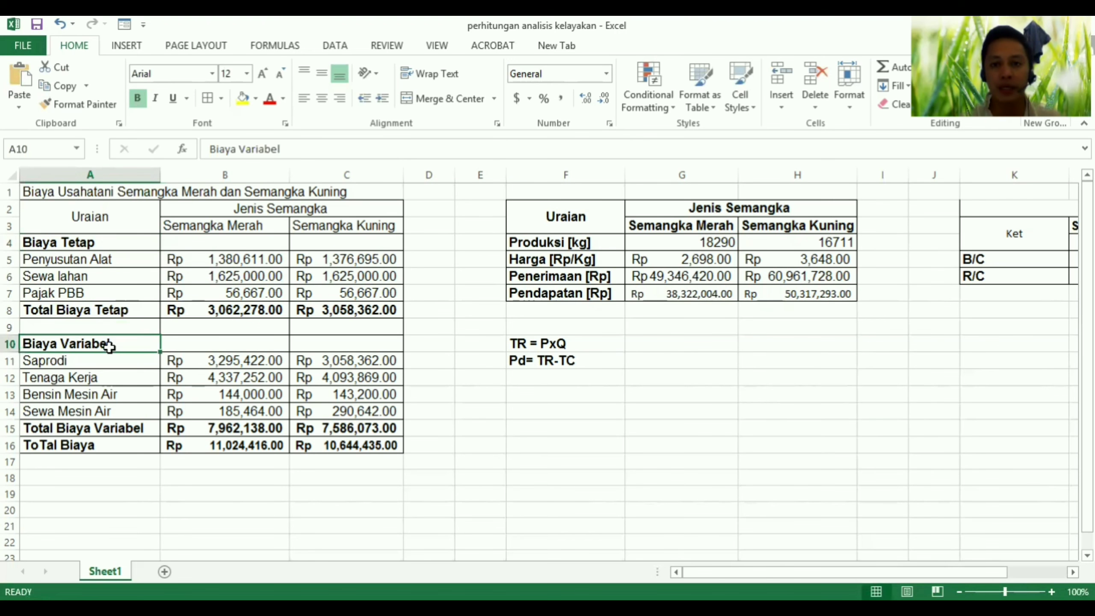
left_click(597, 276)
left_click(595, 294)
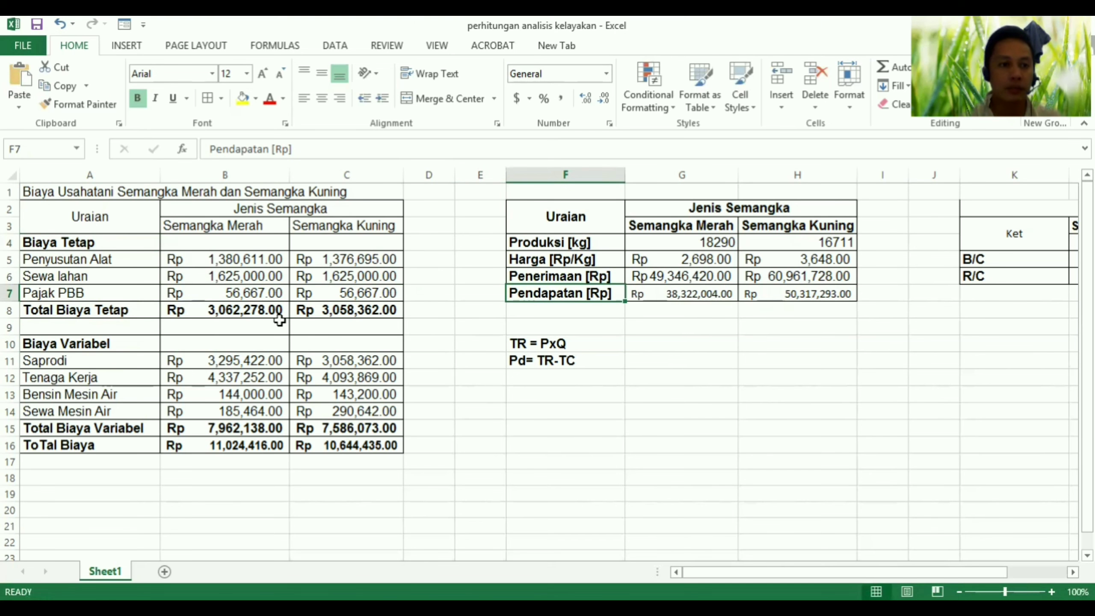
left_click(90, 264)
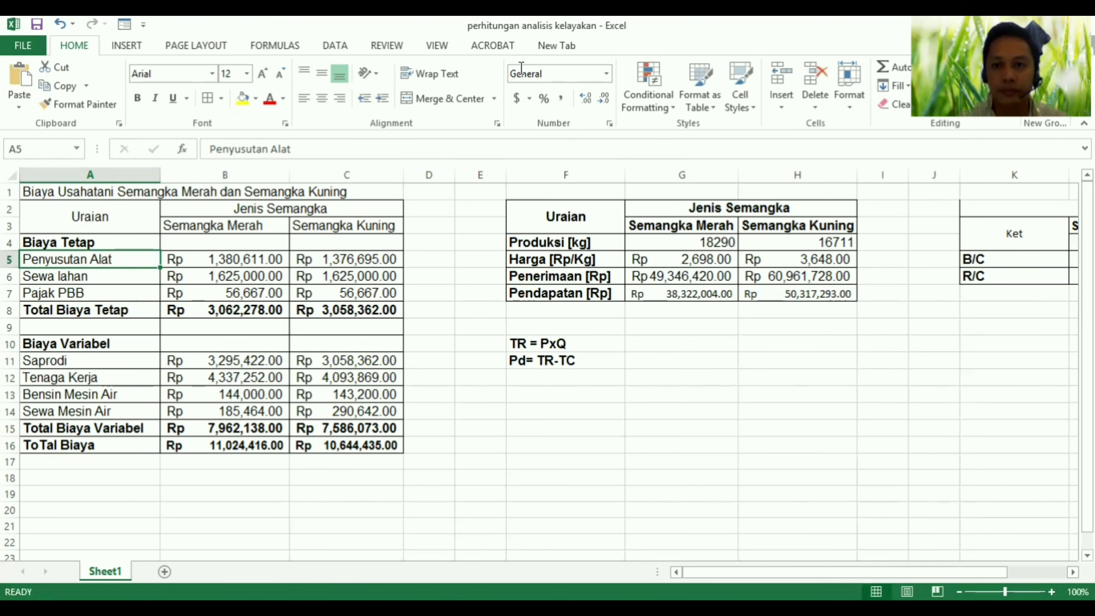
key("alt+Tab")
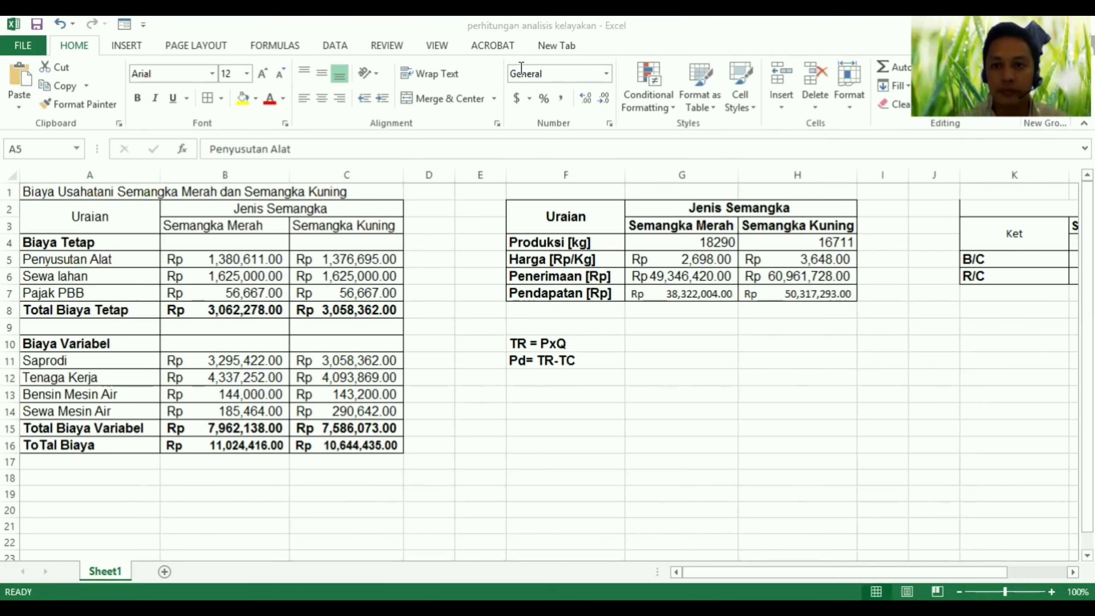